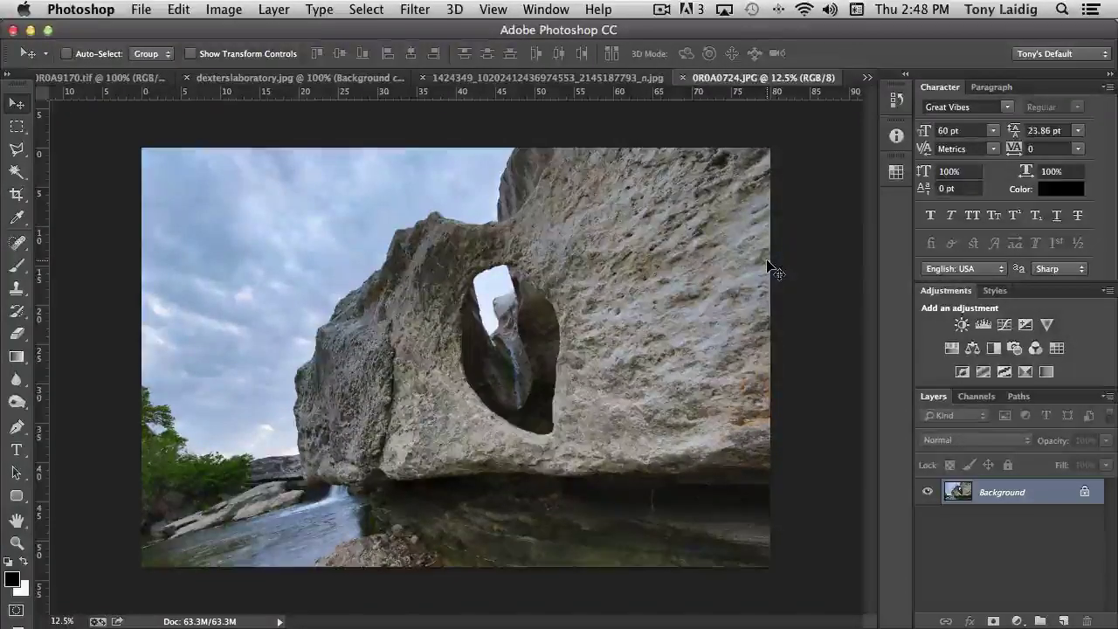
Show the Image > Adjustments submenu for the 0R0A0724.JPG rock photo
left_click(224, 11)
mouse_move(247, 59)
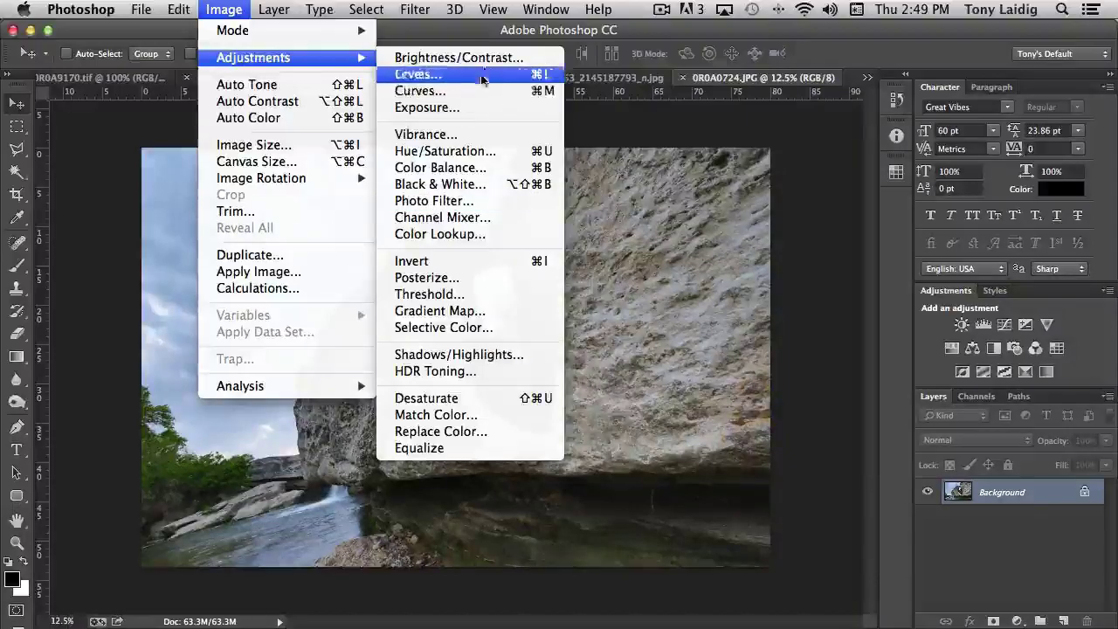
Open Brightness/Contrast and trial the sliders, returning Brightness to 0 and contrast from -33 back near neutral
left_click(492, 59)
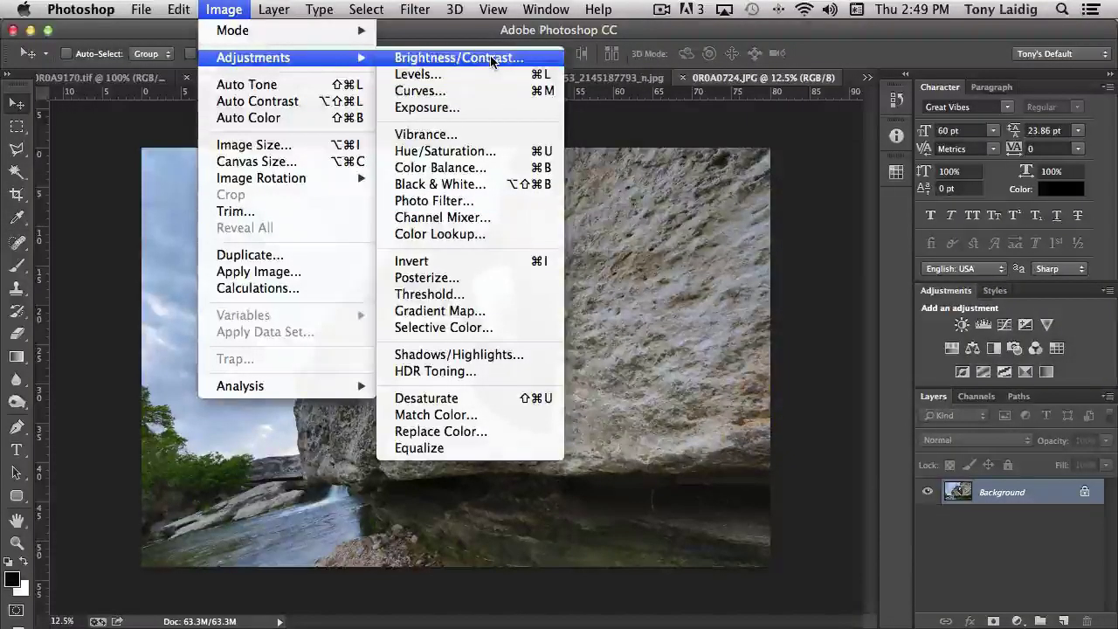
left_click_drag(603, 234, 786, 180)
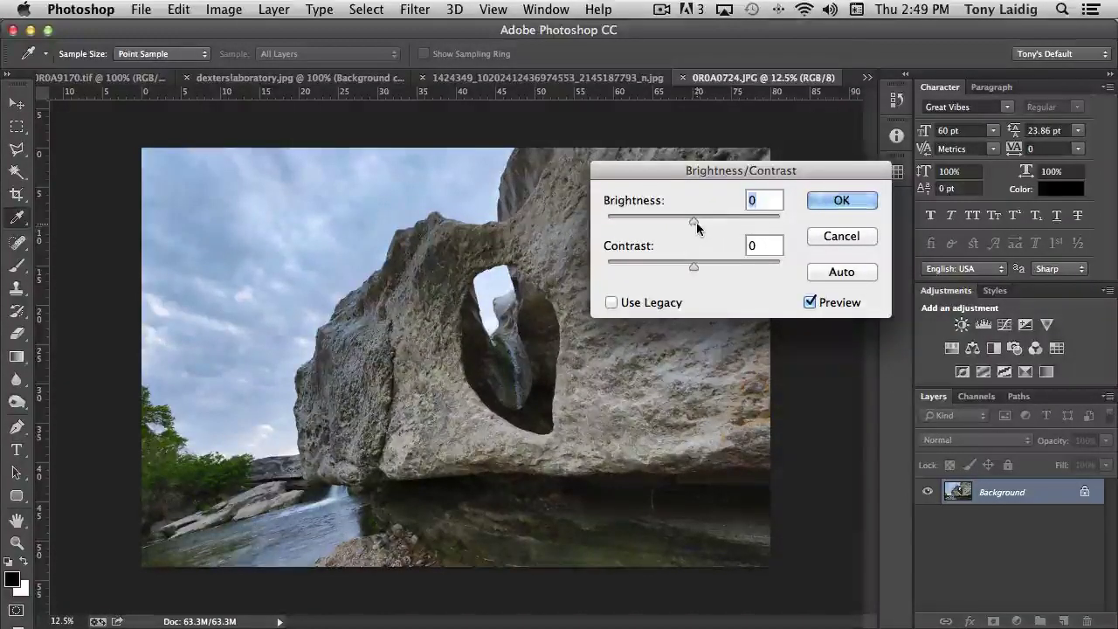
mouse_move(695, 221)
left_mouse_down()
mouse_move(739, 223)
mouse_move(642, 224)
mouse_move(691, 229)
left_mouse_up()
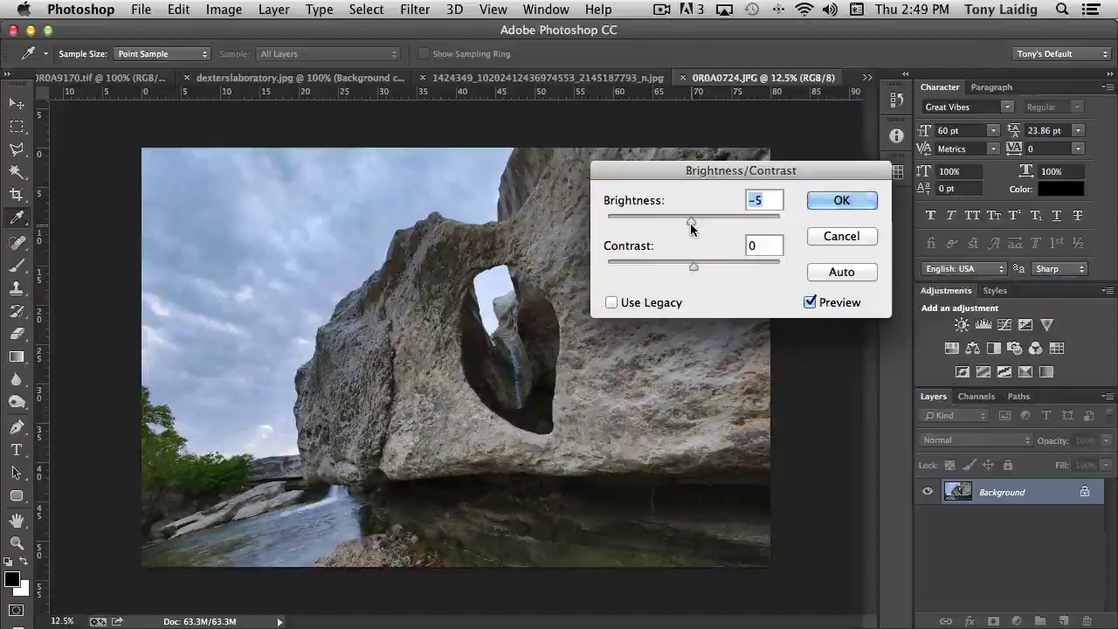
left_click_drag(691, 224, 693, 225)
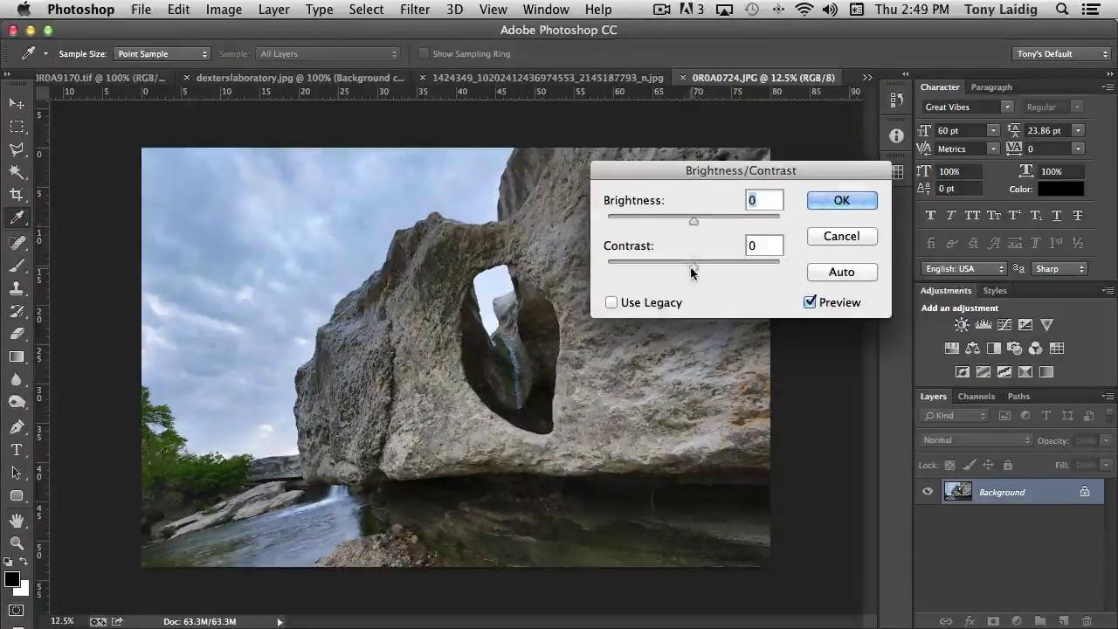
left_click_drag(694, 267, 637, 273)
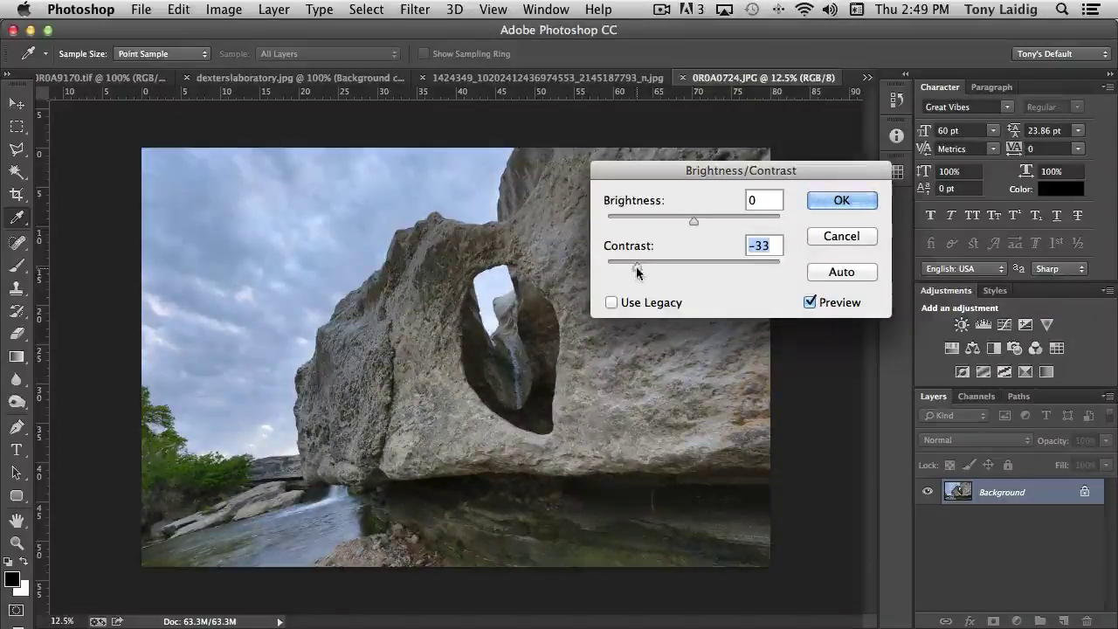
left_click_drag(637, 270, 699, 270)
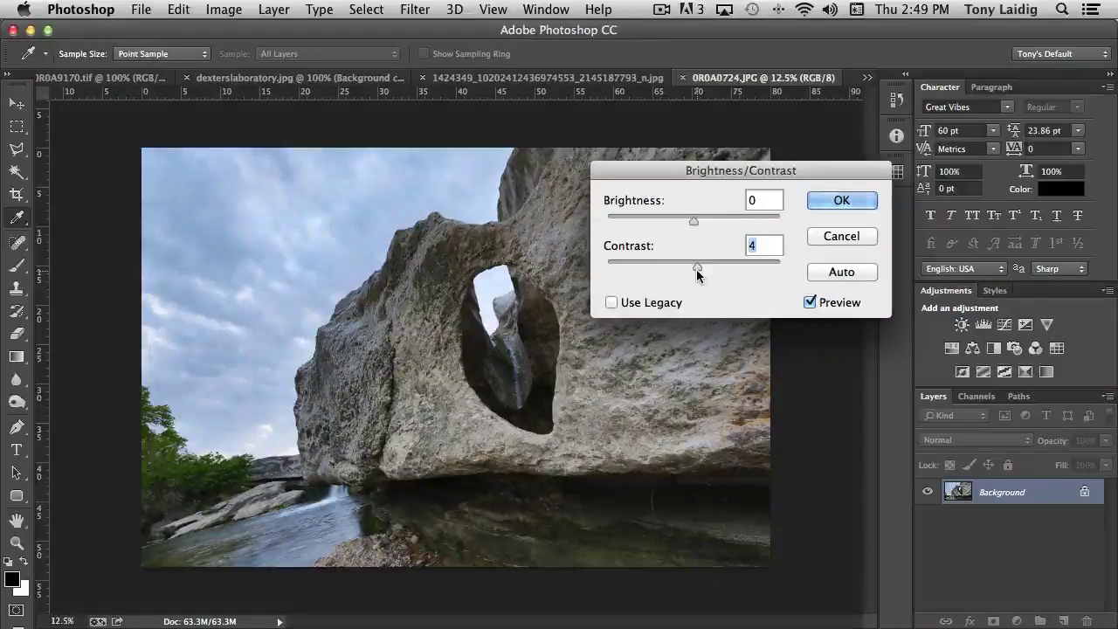
Try Auto Brightness/Contrast and a lower contrast, then discard the Brightness/Contrast changes
left_click(842, 273)
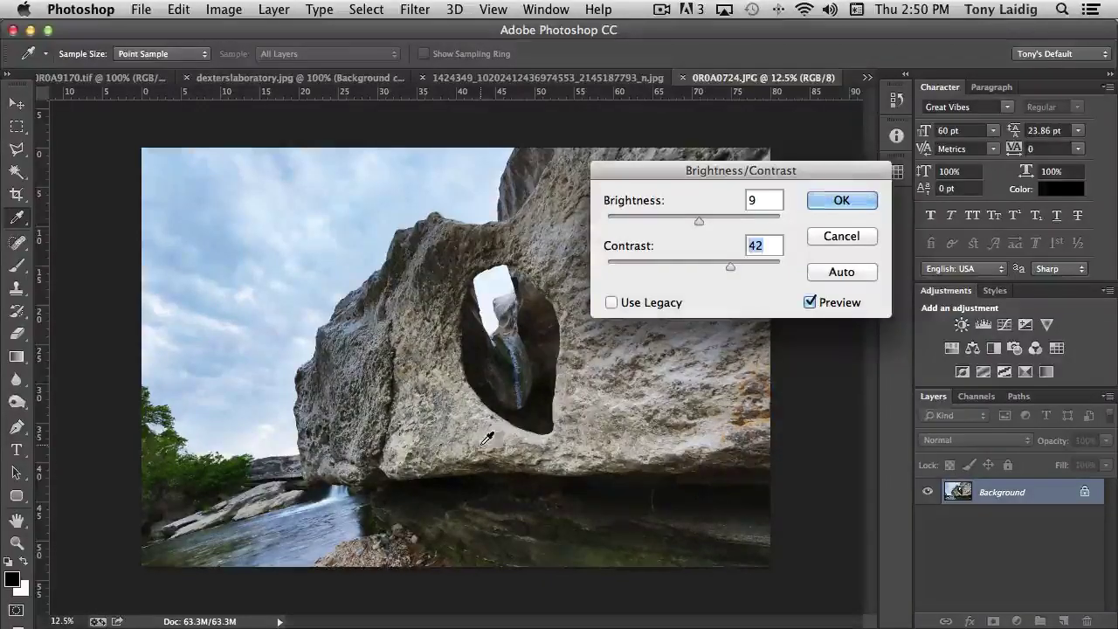
left_click_drag(730, 263, 700, 268)
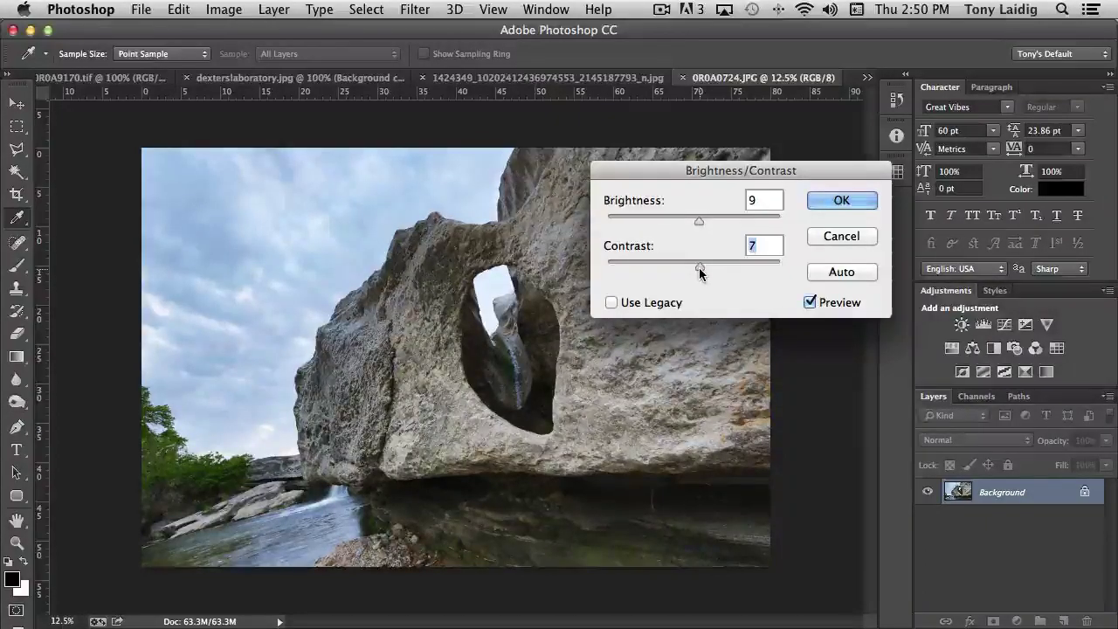
left_click(841, 236)
Cancel Brightness/Contrast and open the Levels adjustment, moving its window to the right
key("v")
left_click(223, 10)
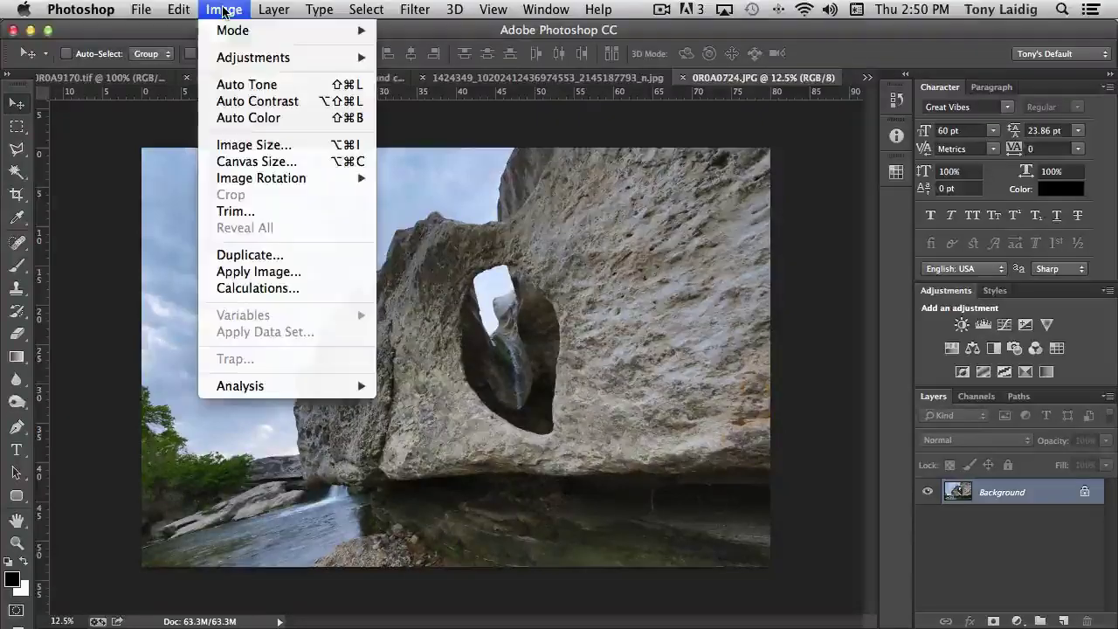
mouse_move(262, 57)
left_click(419, 73)
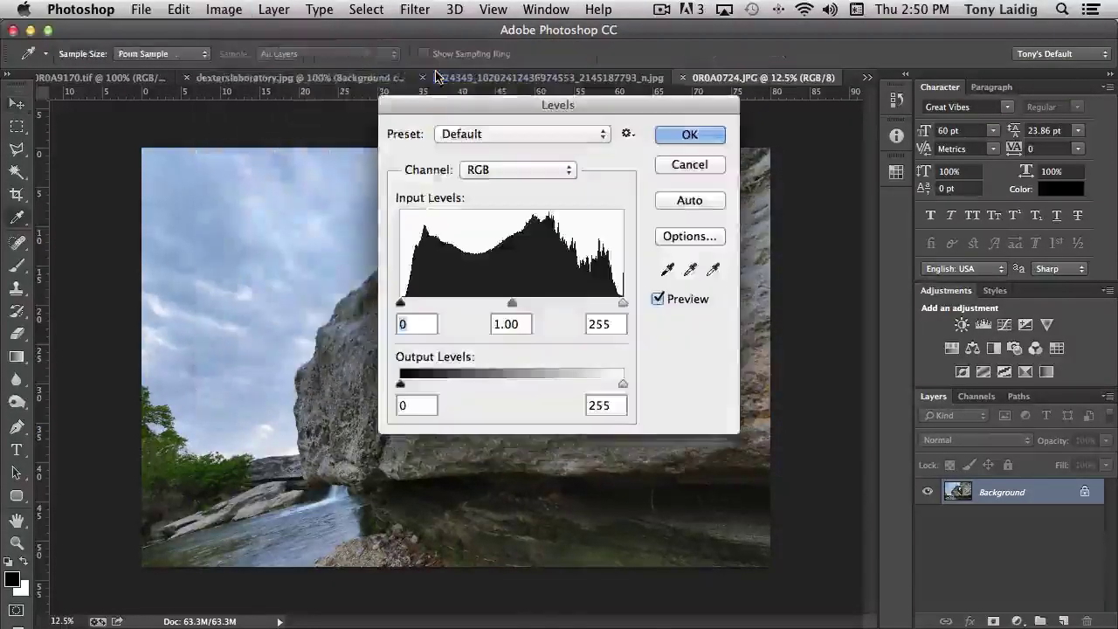
left_click_drag(546, 106, 687, 108)
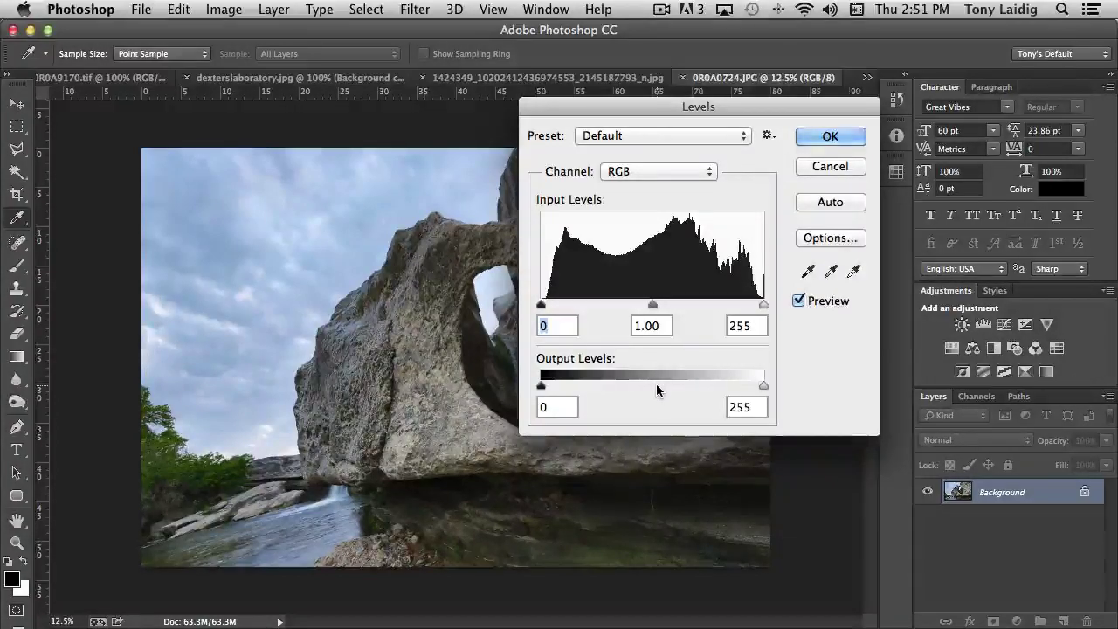
Inspect the Levels Preset and Channel lists without changing anything, keeping RGB
left_click(704, 135)
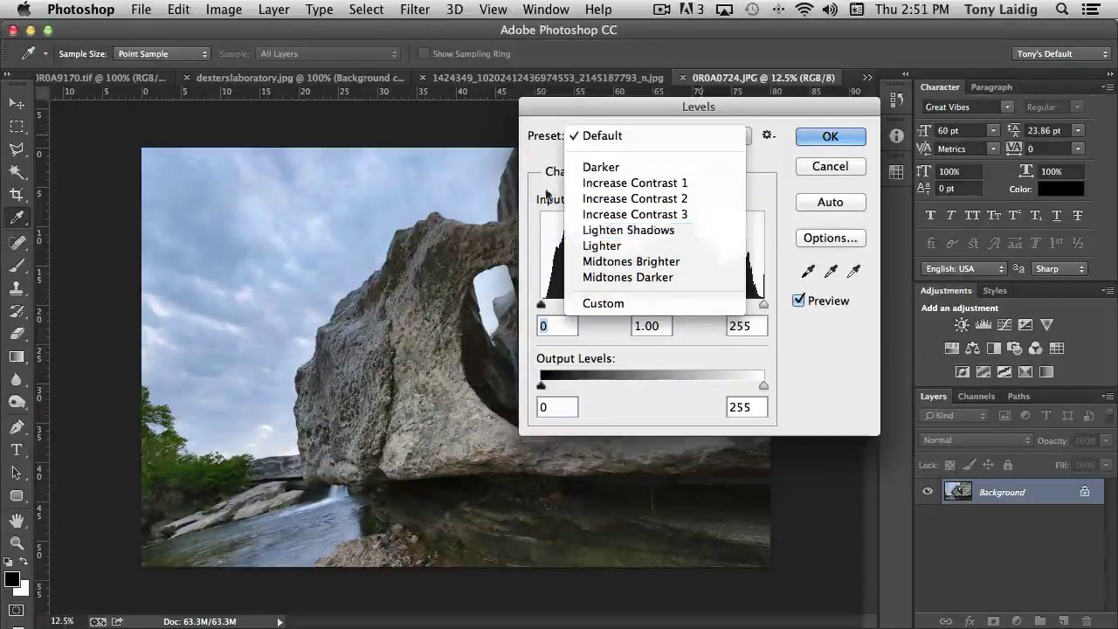
left_click(541, 162)
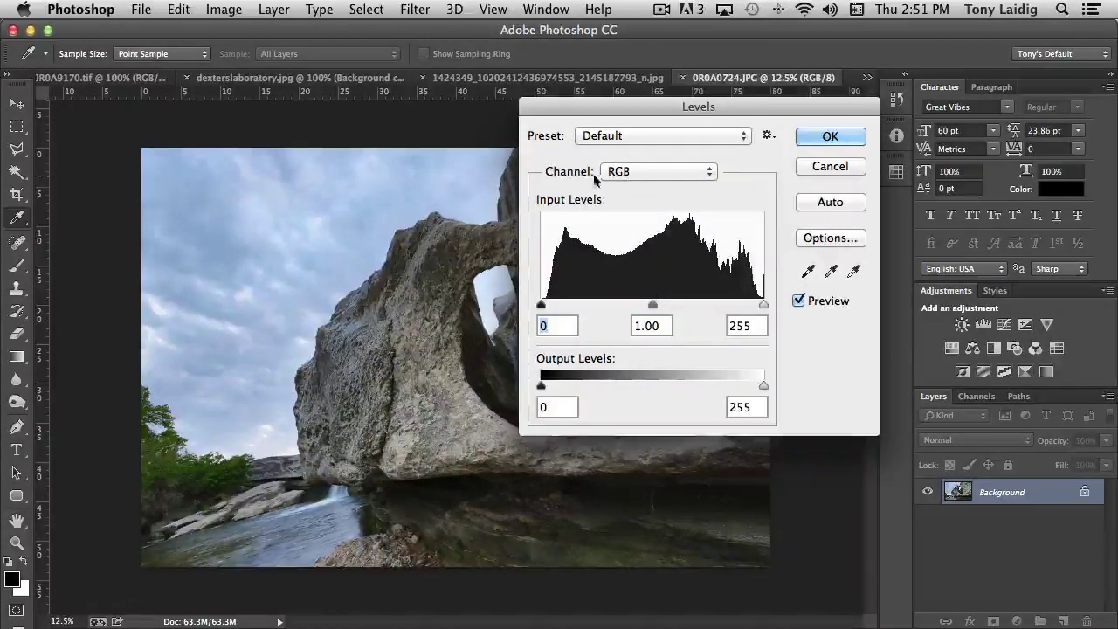
left_click(646, 173)
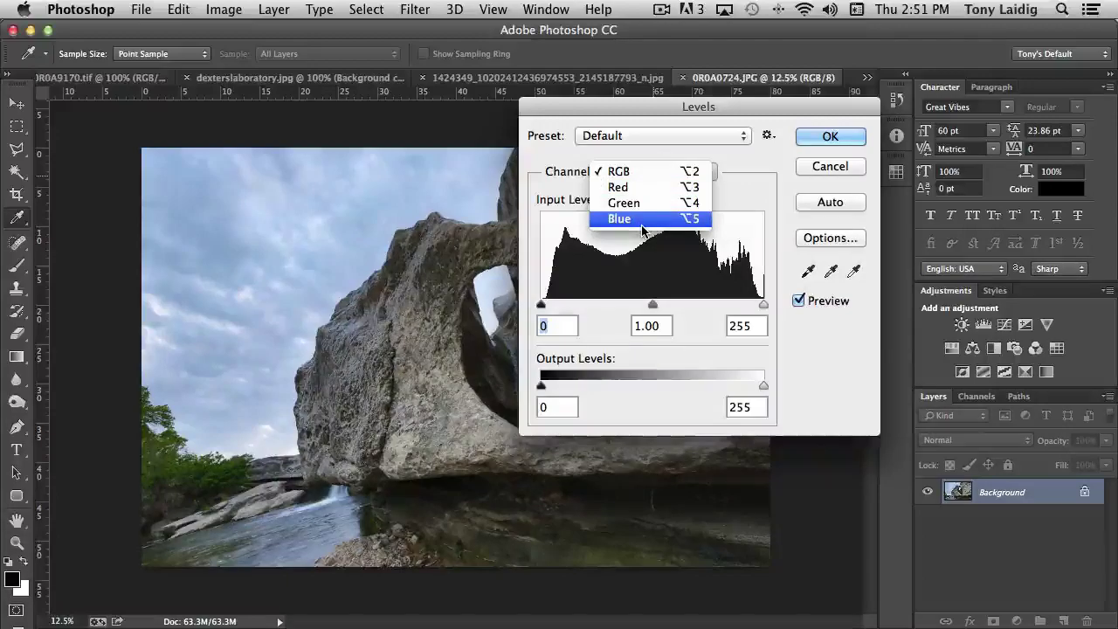
left_click(809, 345)
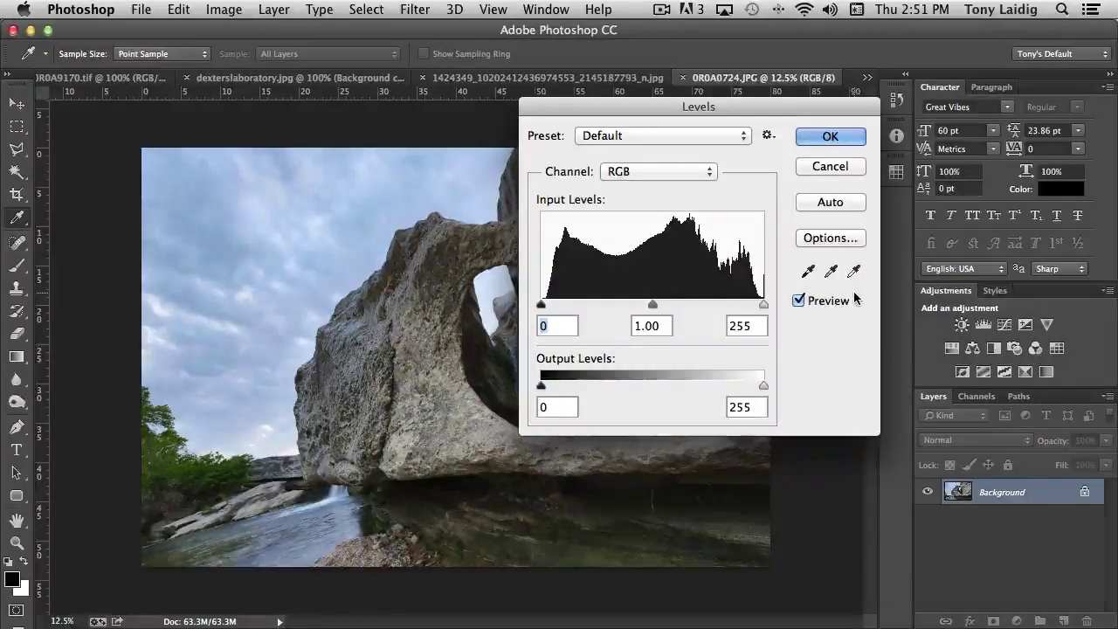
Open and dismiss the black-point target colour unchanged, then select the Set Black Point eyedropper
double_click(805, 273)
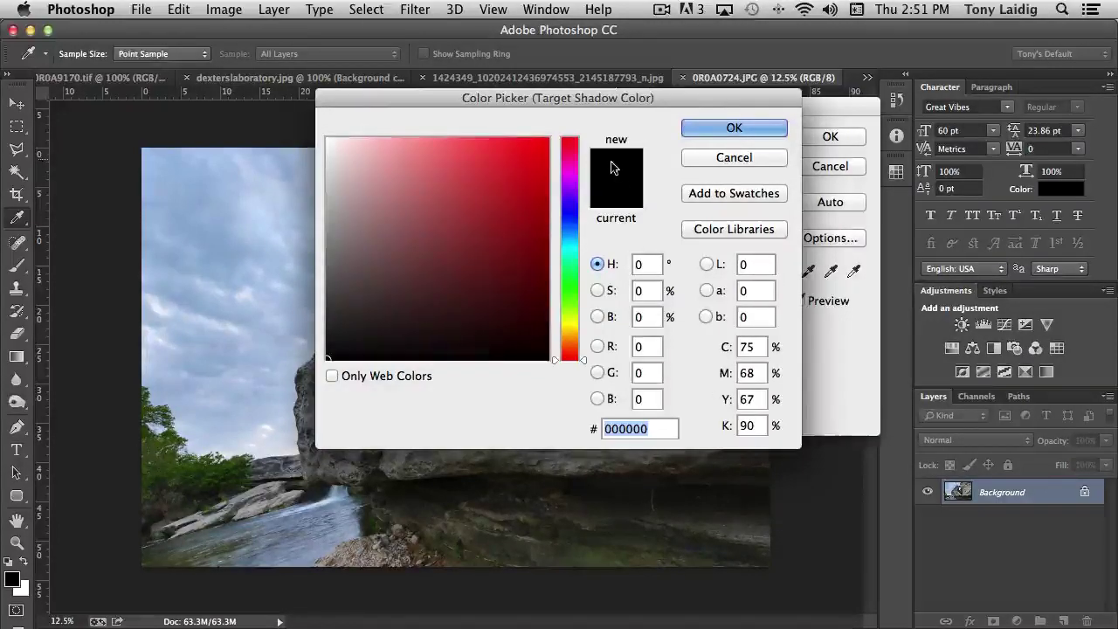
left_click(740, 161)
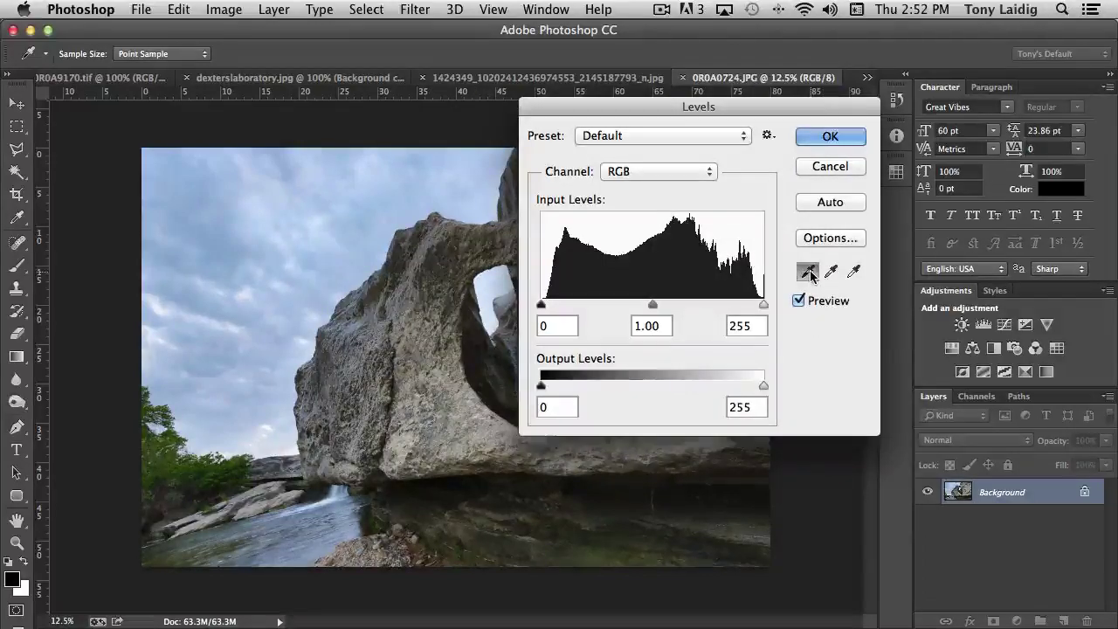
left_click(810, 273)
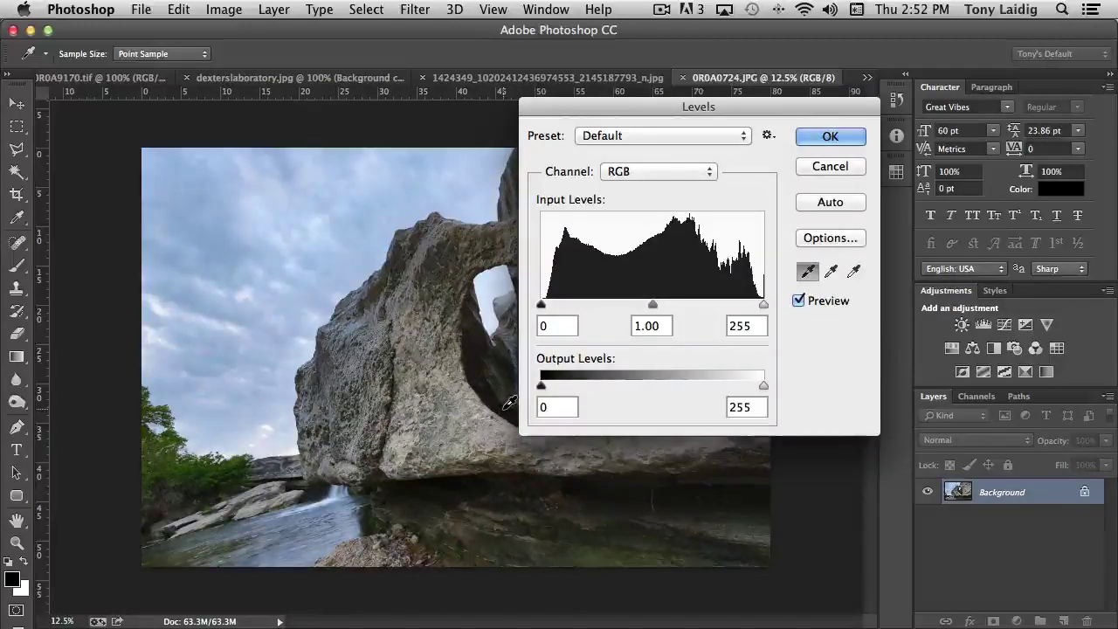
Set the black point by sampling the dark hole inside the rock arch
left_click_drag(559, 135, 813, 104)
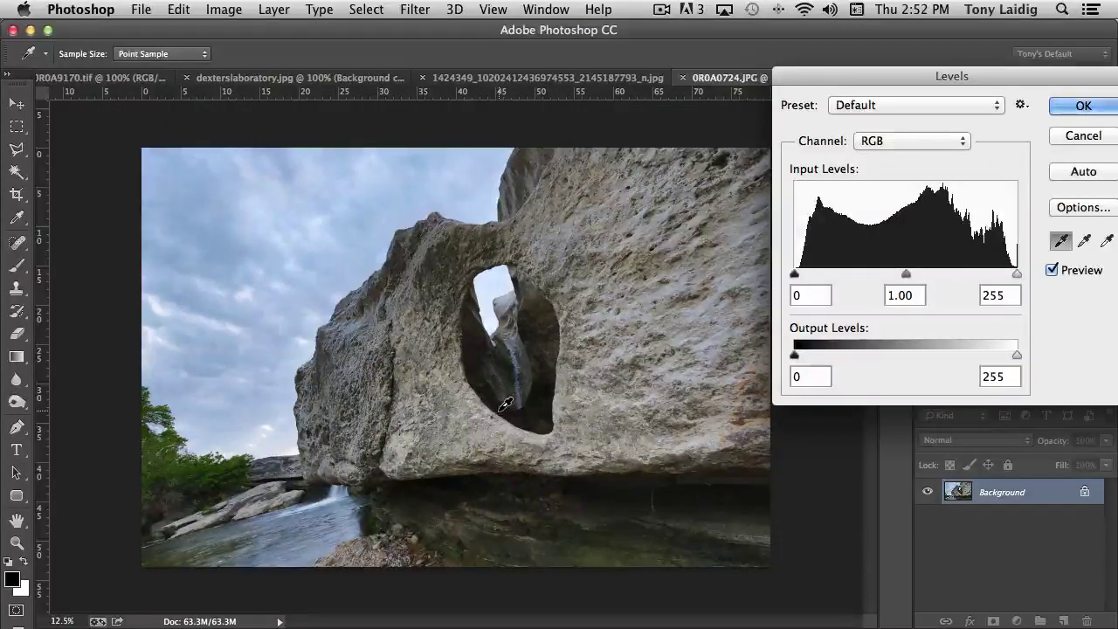
left_click(1059, 249)
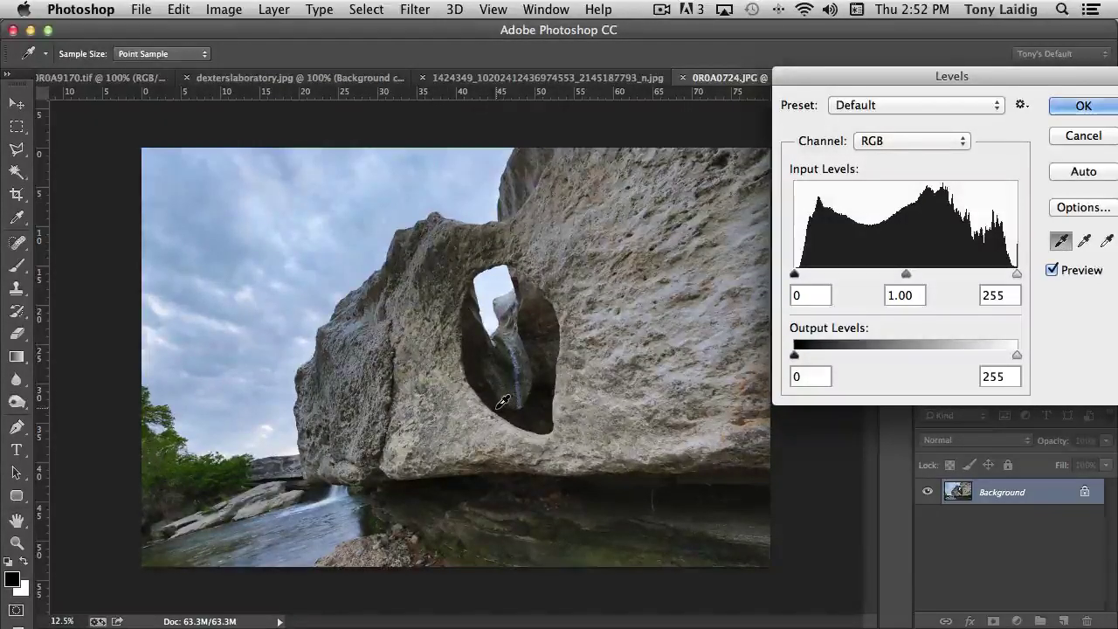
left_click(503, 401)
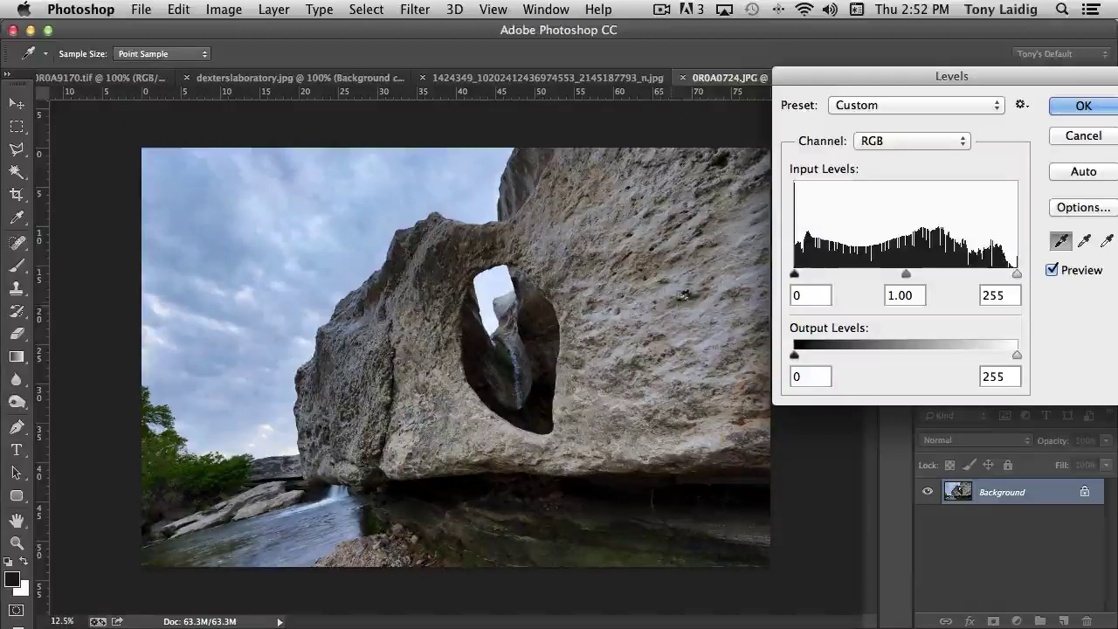
left_click(650, 311)
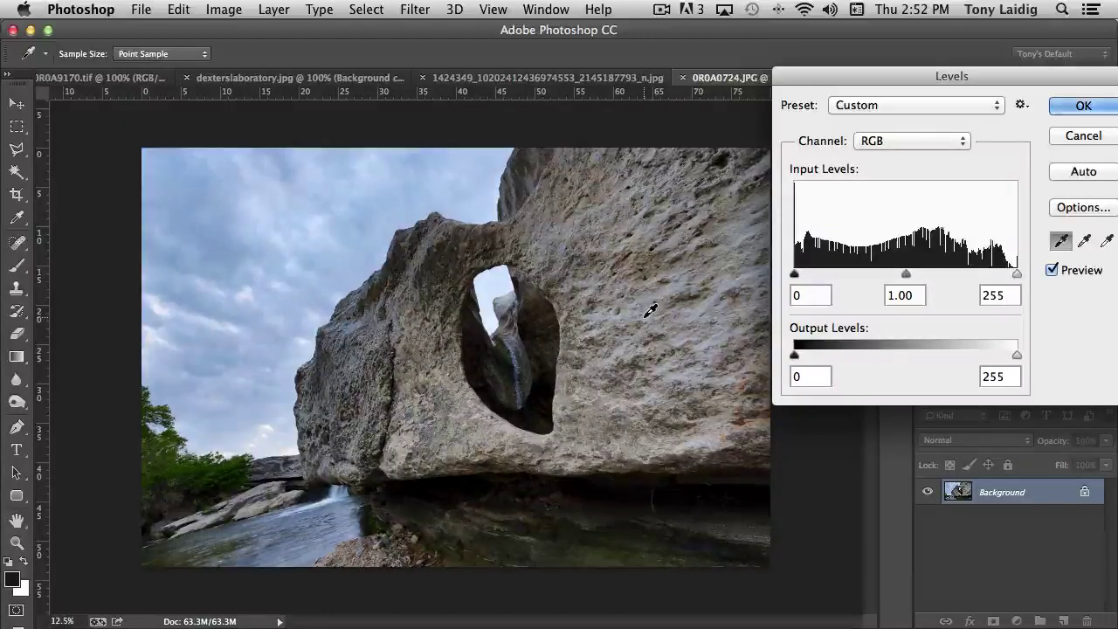
left_click(650, 311)
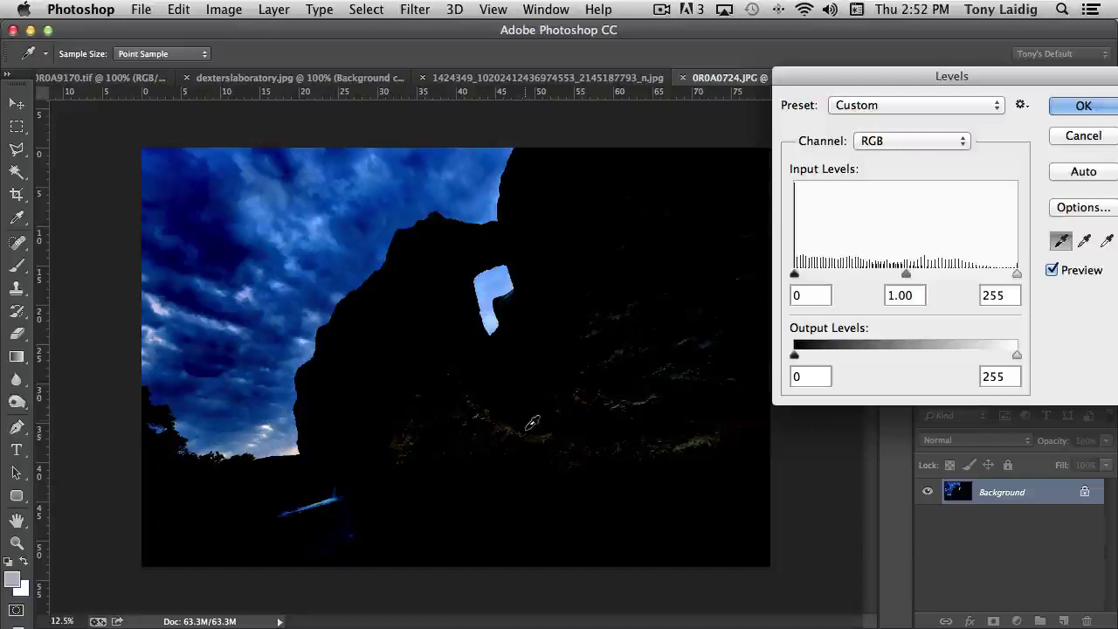
left_click(526, 418)
left_click(521, 412)
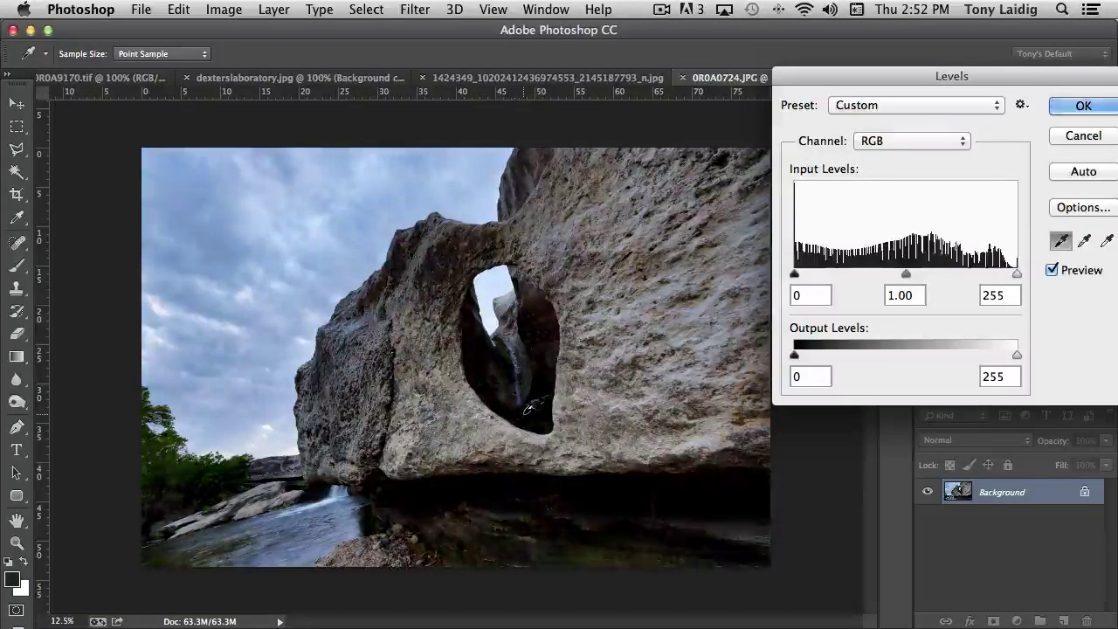
Set the Levels highlight target colour to a light blue sampled from the sky
left_click_drag(973, 78, 836, 68)
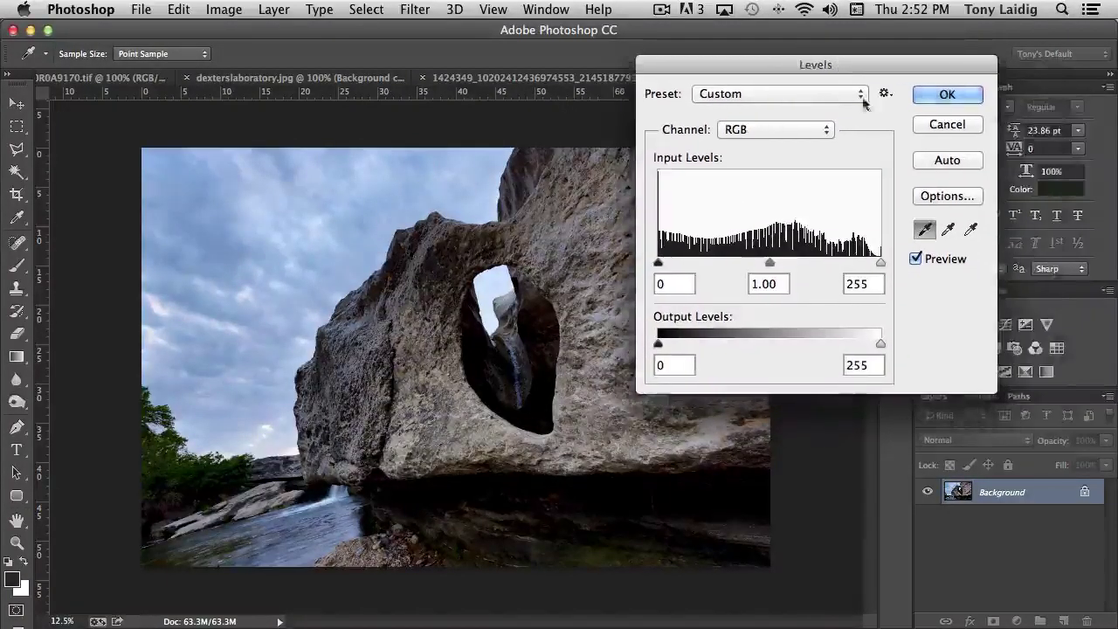
left_click(971, 232)
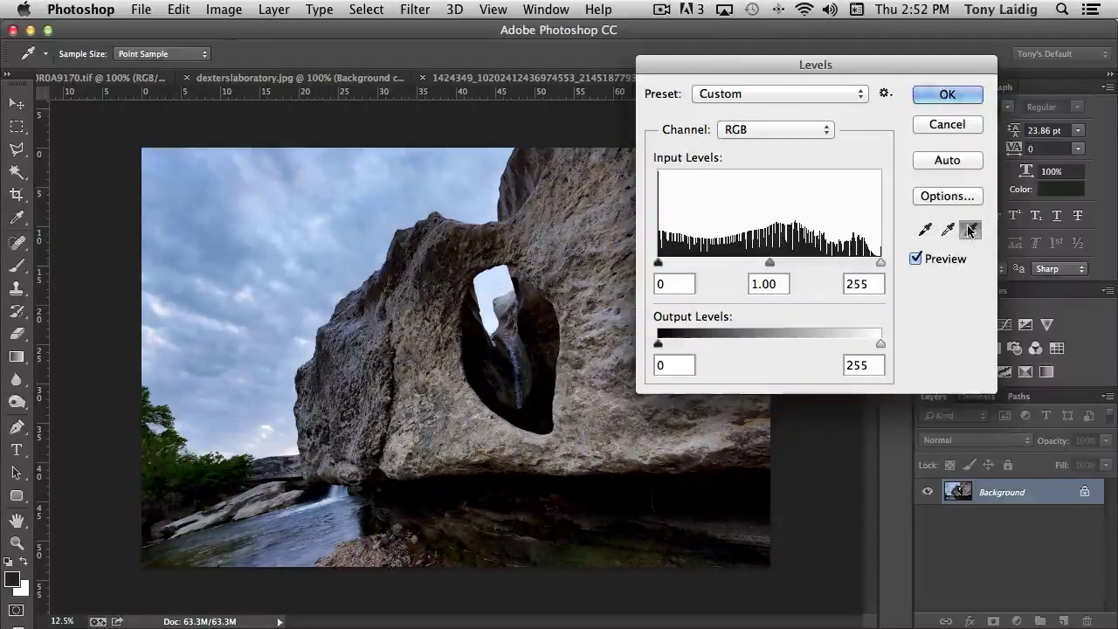
left_click(970, 229)
double_click(970, 229)
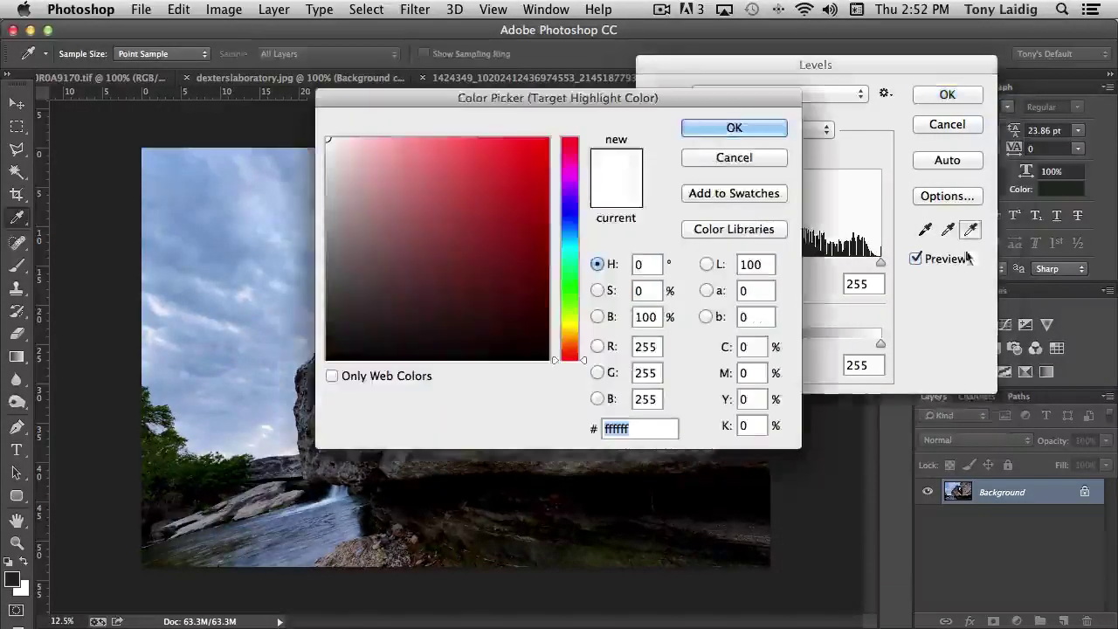
left_click(158, 306)
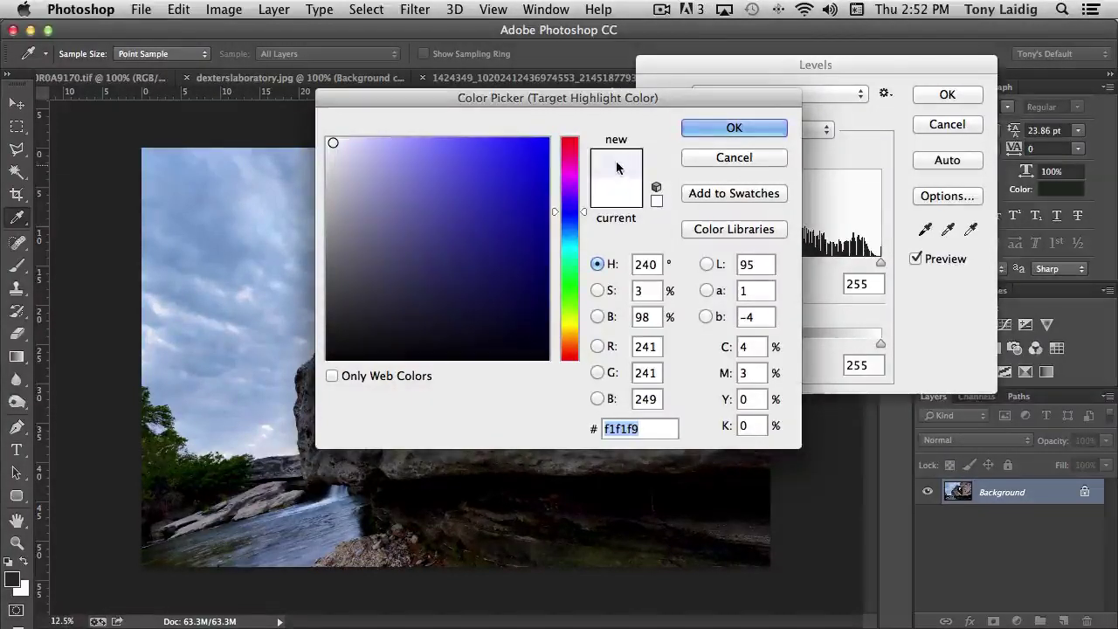
left_click(227, 260)
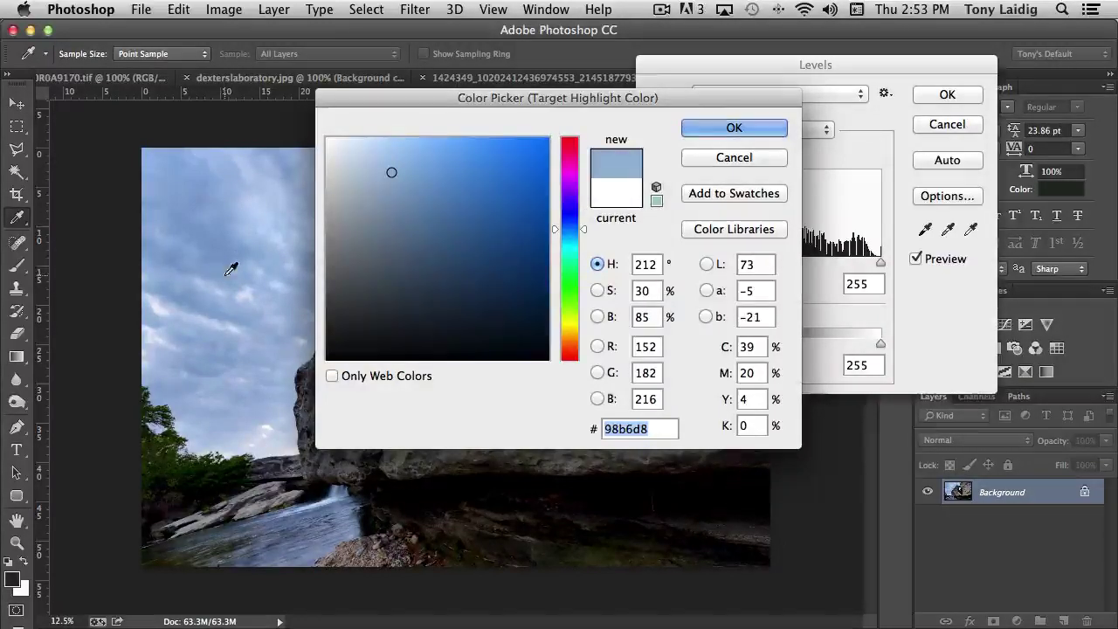
left_click(753, 128)
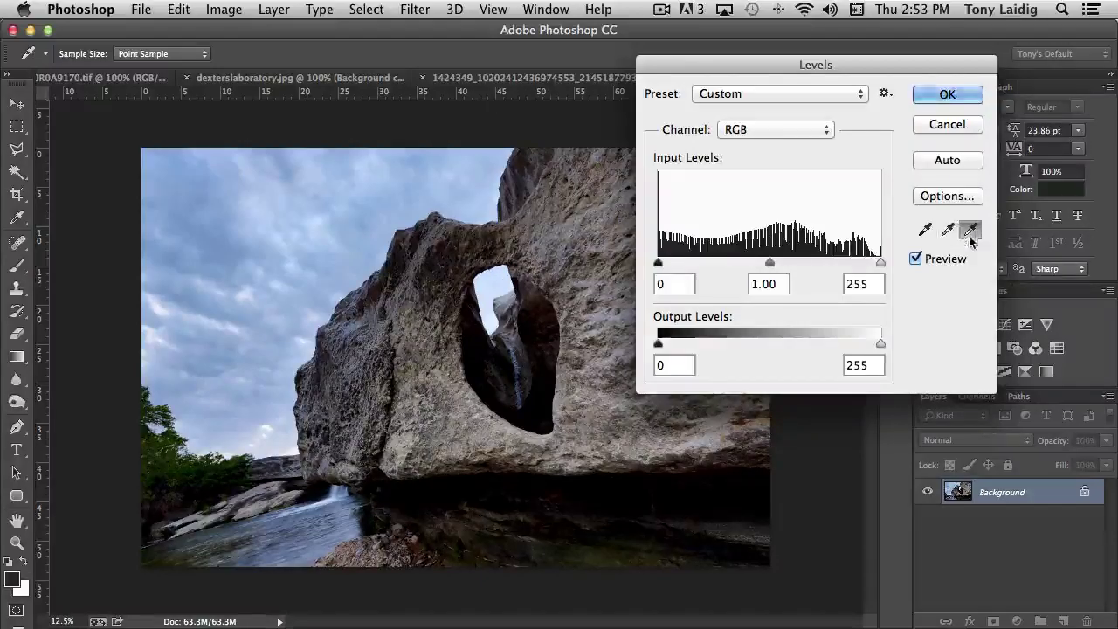
Set the white point by sampling the sky, after trying rock samples
left_click(571, 241)
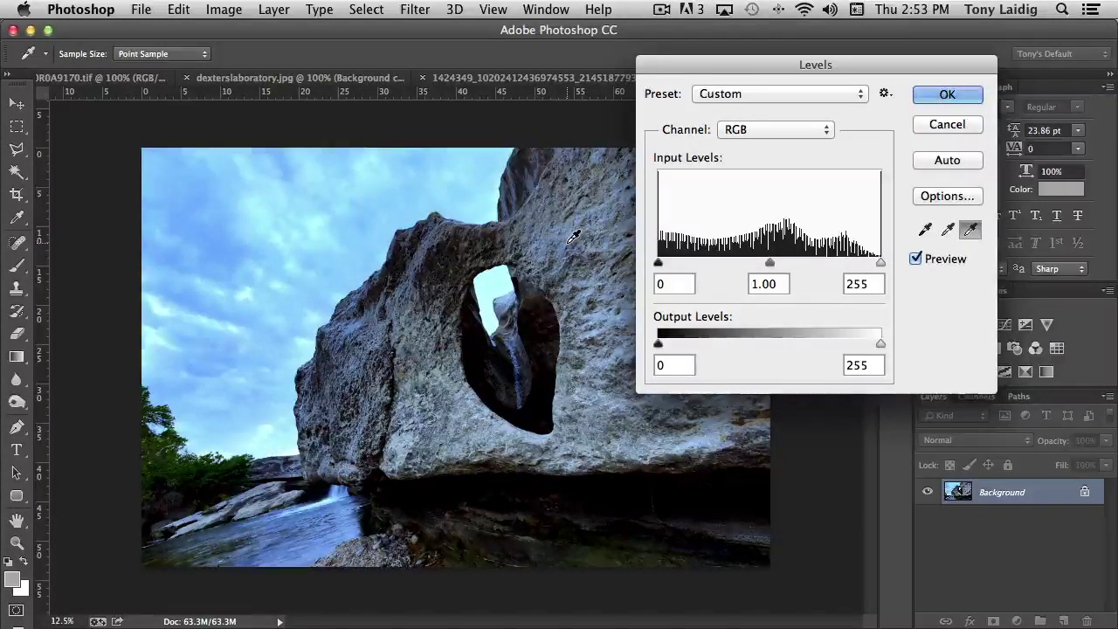
left_click(620, 353)
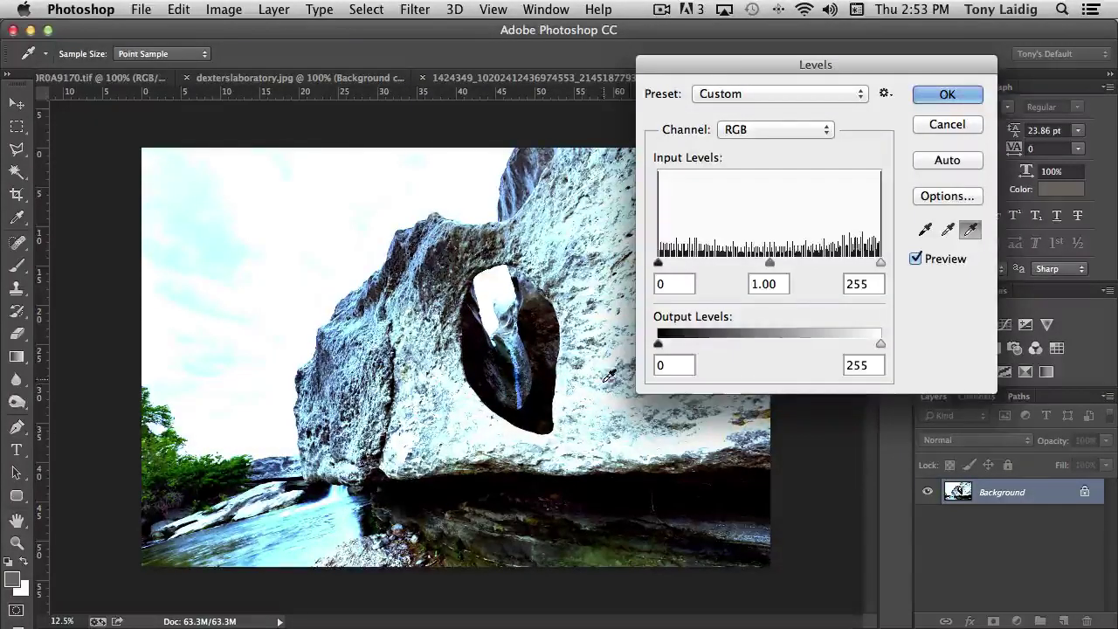
left_click(615, 375)
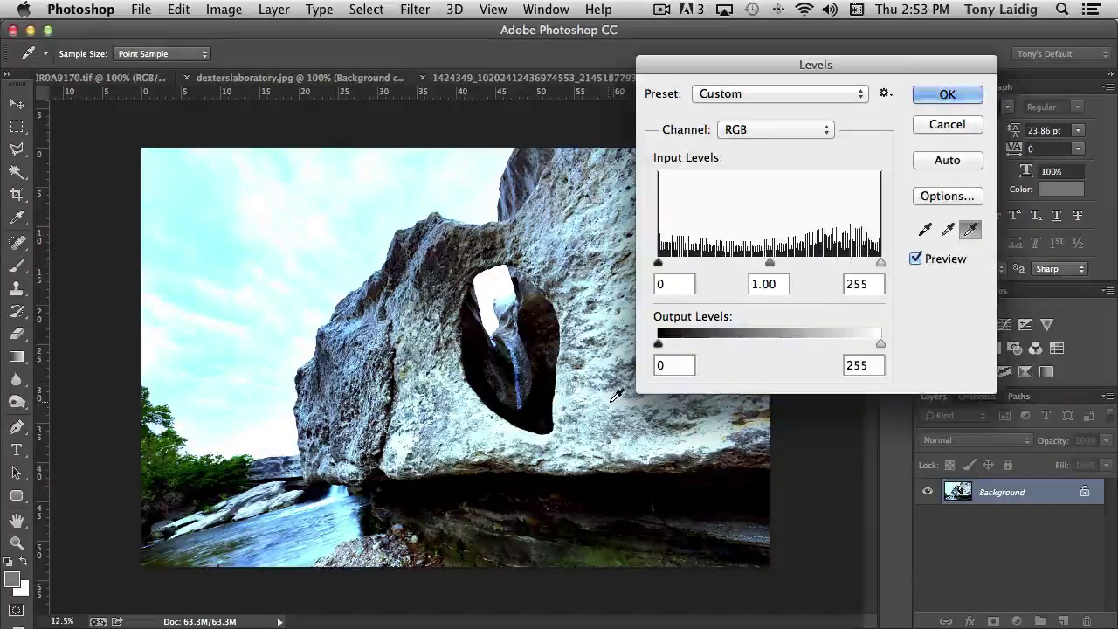
left_click(188, 352)
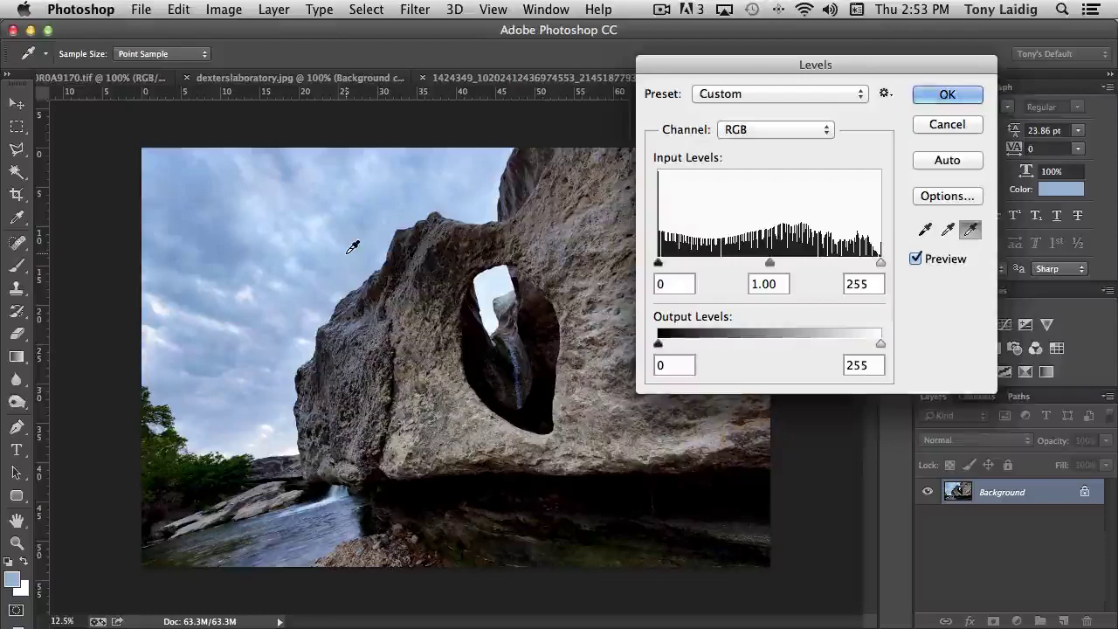
Discard the eyedropper Levels edits and reopen a fresh Levels adjustment
left_click(950, 124)
left_click(223, 8)
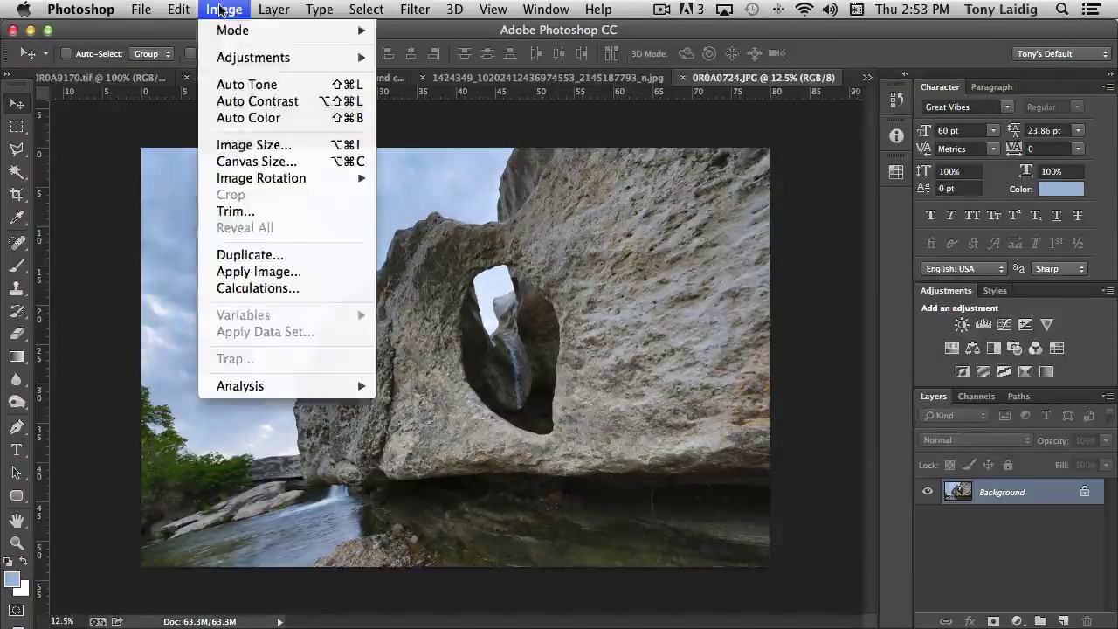
mouse_move(229, 30)
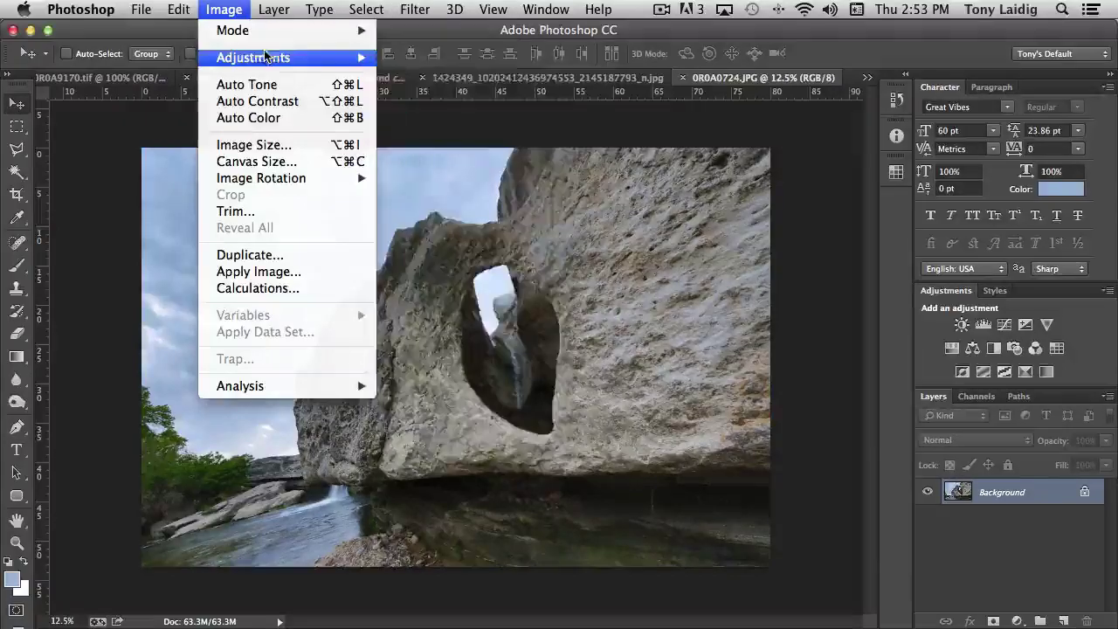
mouse_move(254, 56)
left_click(440, 76)
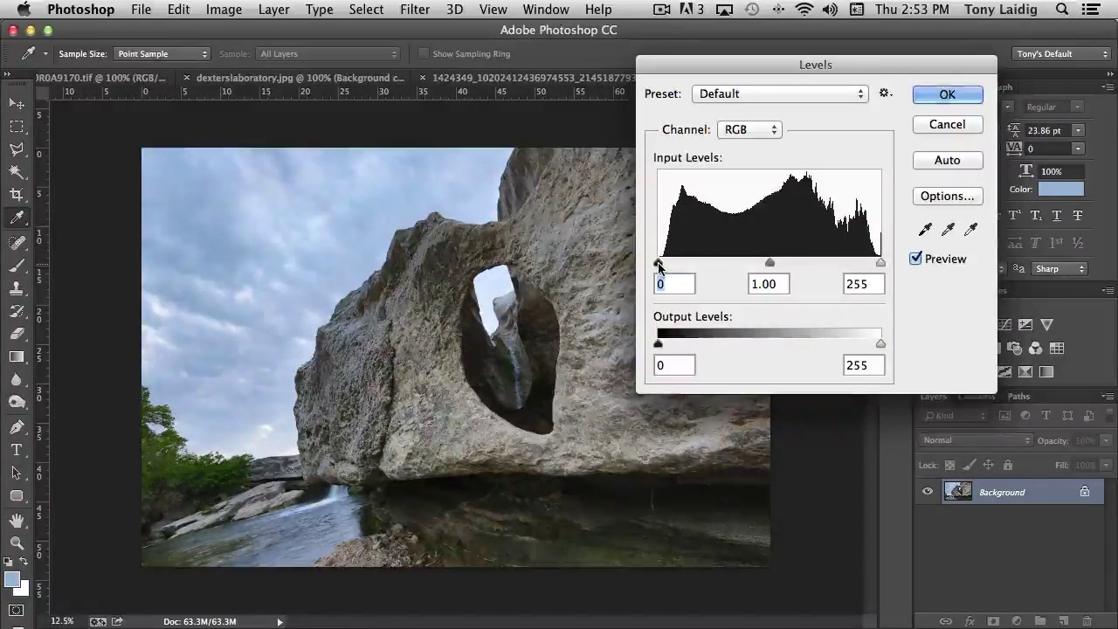
Try the black, white (252) and midtone input sliders, leaving gamma at 1.02
mouse_move(660, 265)
left_mouse_down()
mouse_move(728, 266)
mouse_move(656, 264)
left_mouse_up()
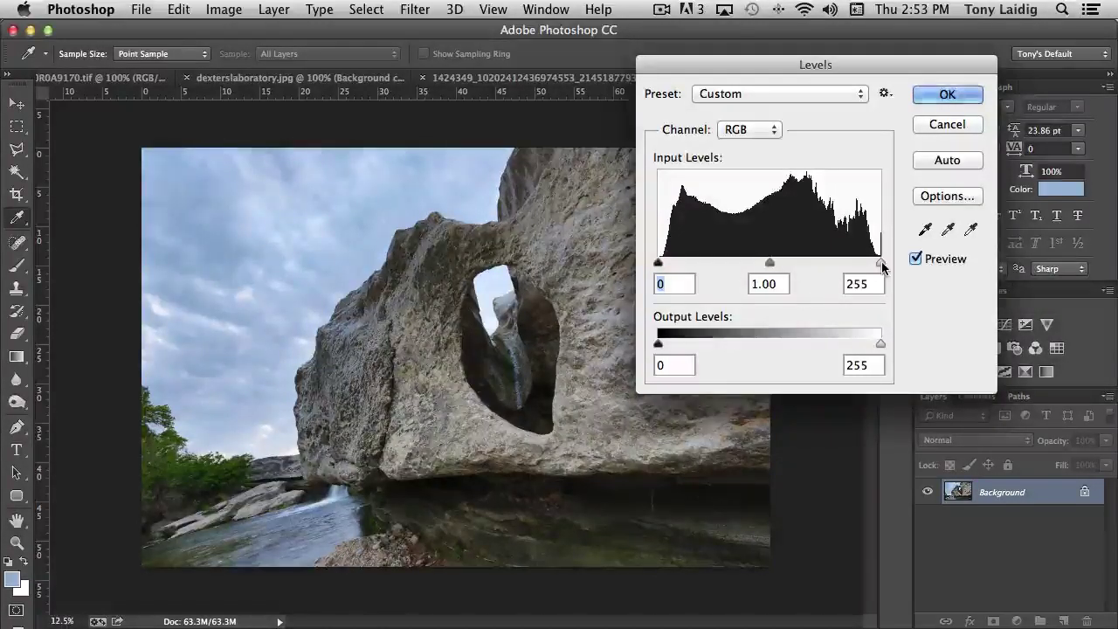
mouse_move(882, 262)
left_mouse_down()
mouse_move(834, 262)
mouse_move(891, 266)
left_mouse_up()
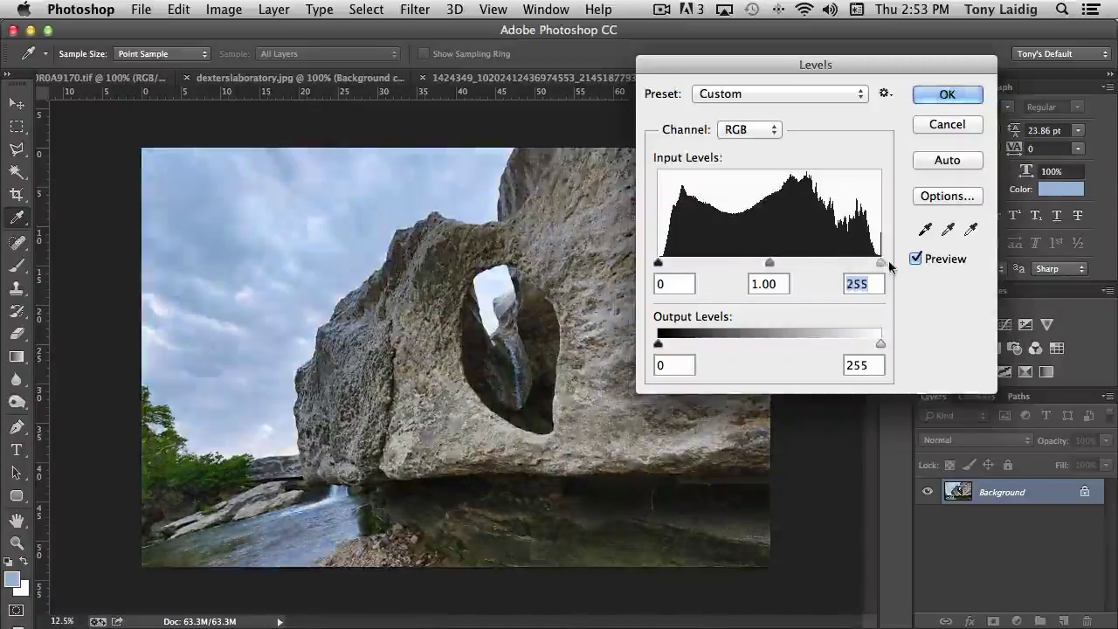
mouse_move(769, 264)
left_mouse_down()
mouse_move(737, 265)
mouse_move(790, 265)
mouse_move(739, 266)
mouse_move(768, 260)
left_mouse_up()
Preview deeper shadows with the black input at 29, then return it to 0
left_click(768, 260)
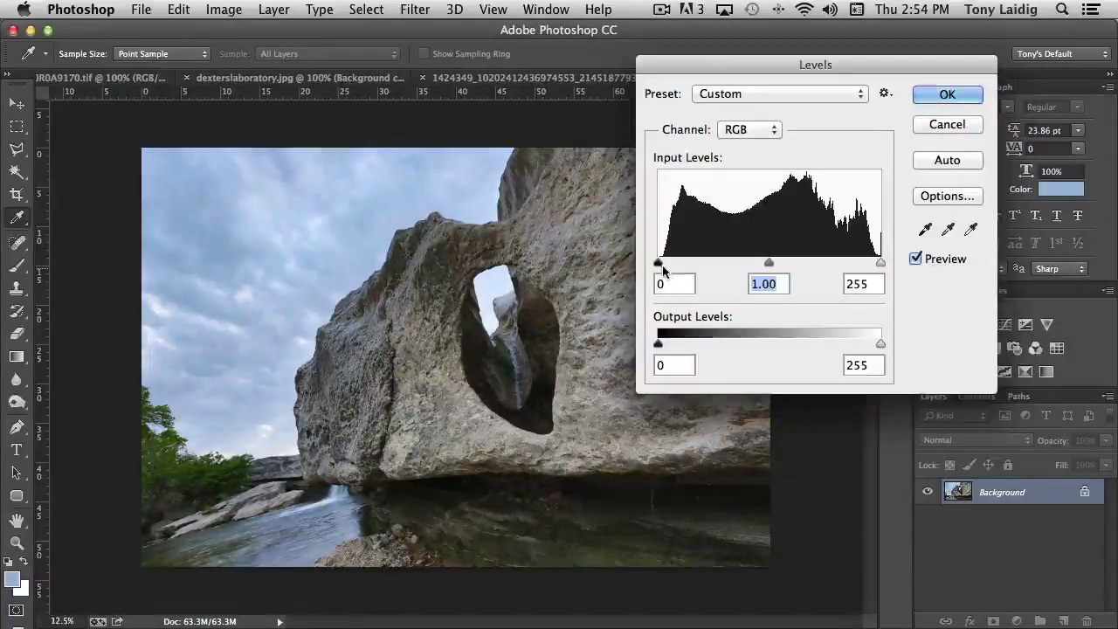
left_click_drag(659, 263, 672, 264)
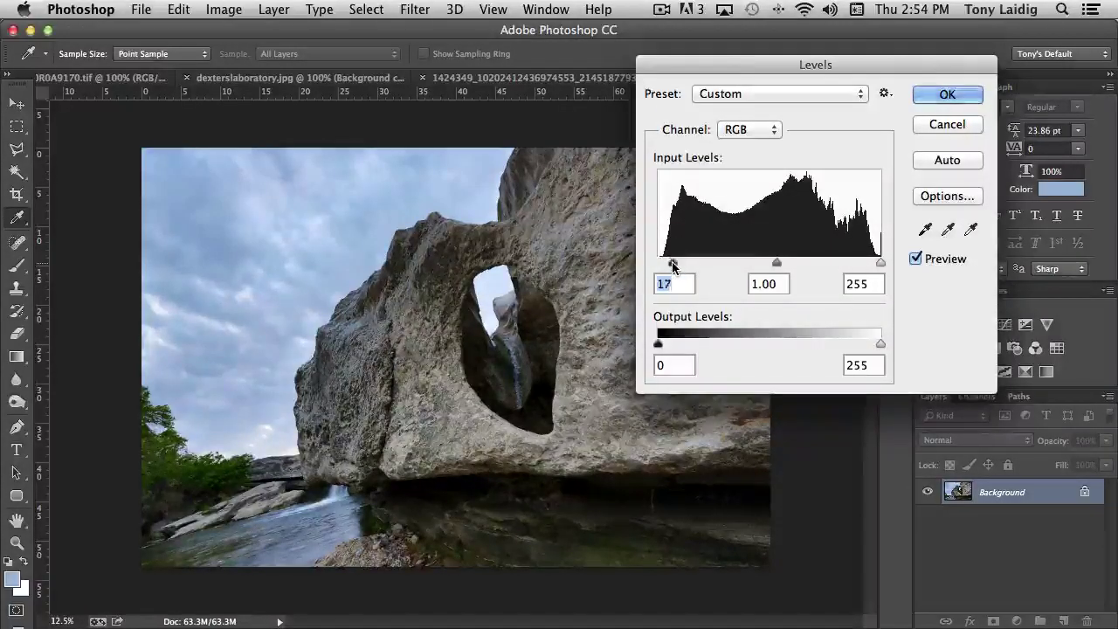
left_click_drag(674, 266, 683, 264)
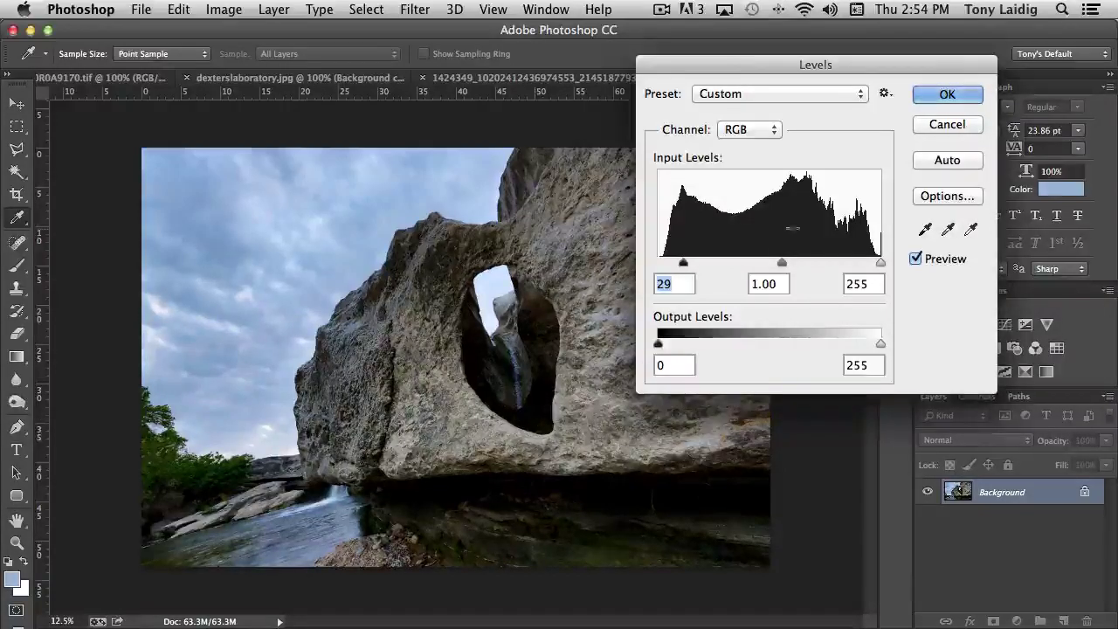
left_click_drag(682, 263, 651, 262)
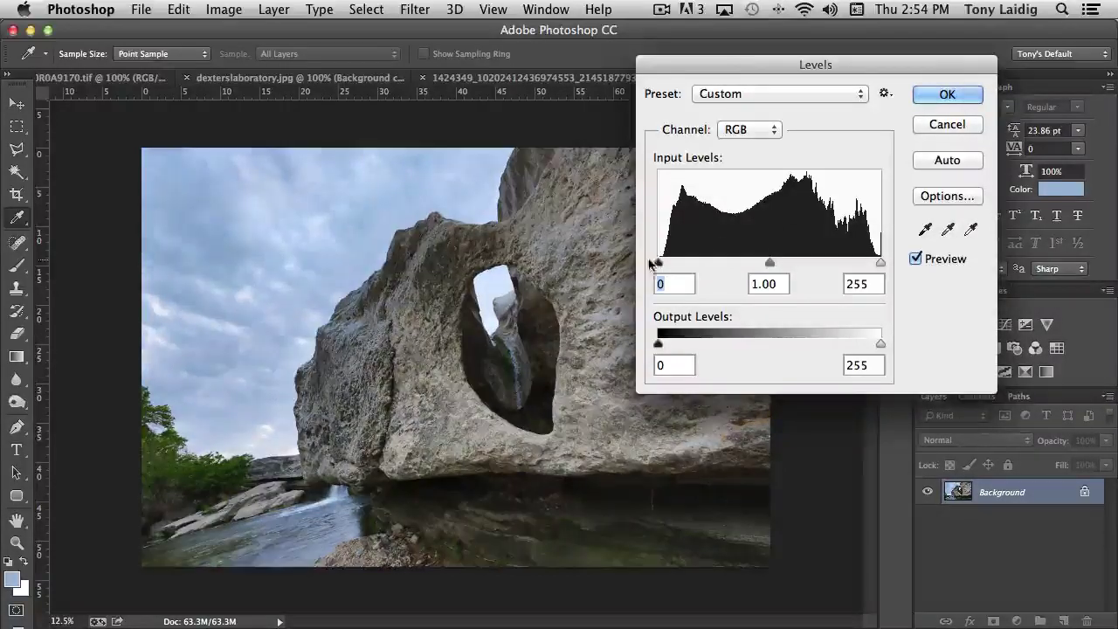
Preview brighter highlights with the white input at 205, then restore it to 255
left_click(889, 263)
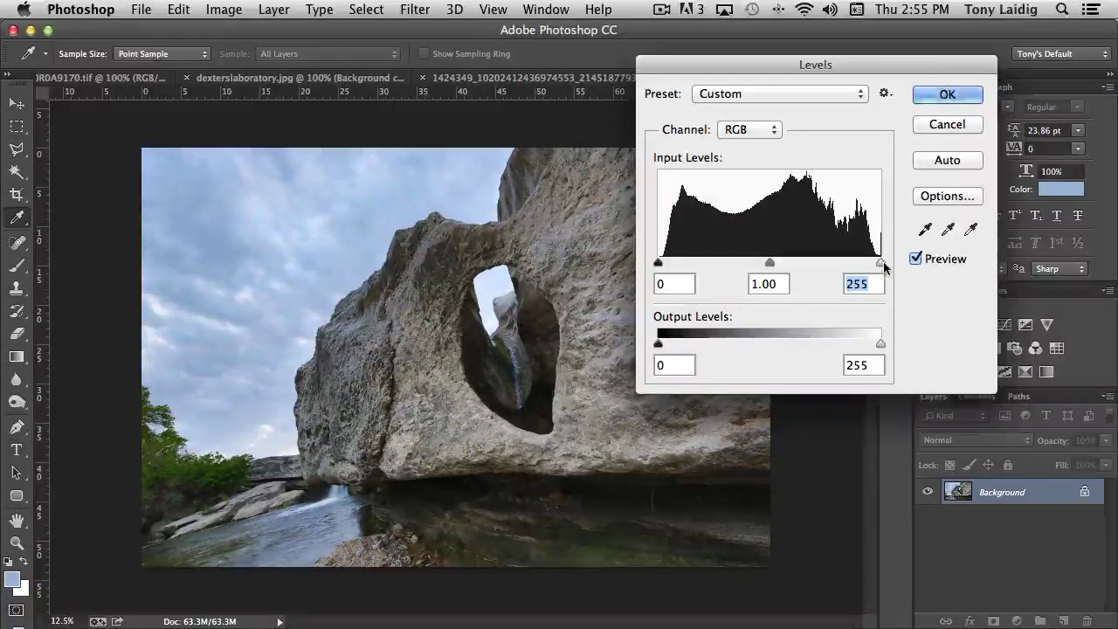
left_click_drag(883, 262, 878, 262)
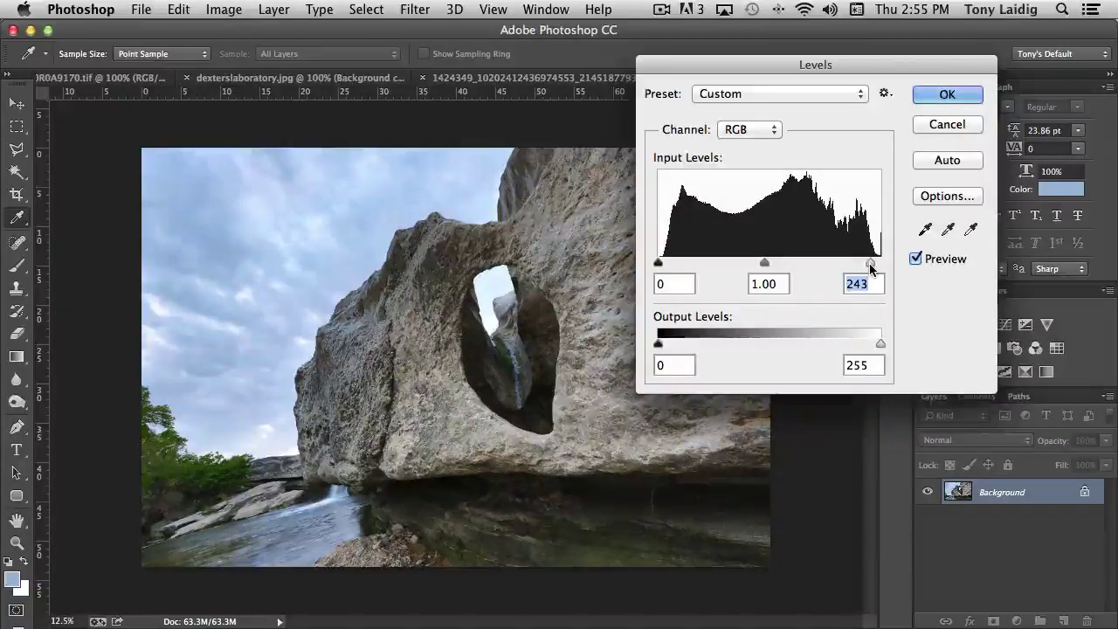
left_click_drag(870, 263, 858, 264)
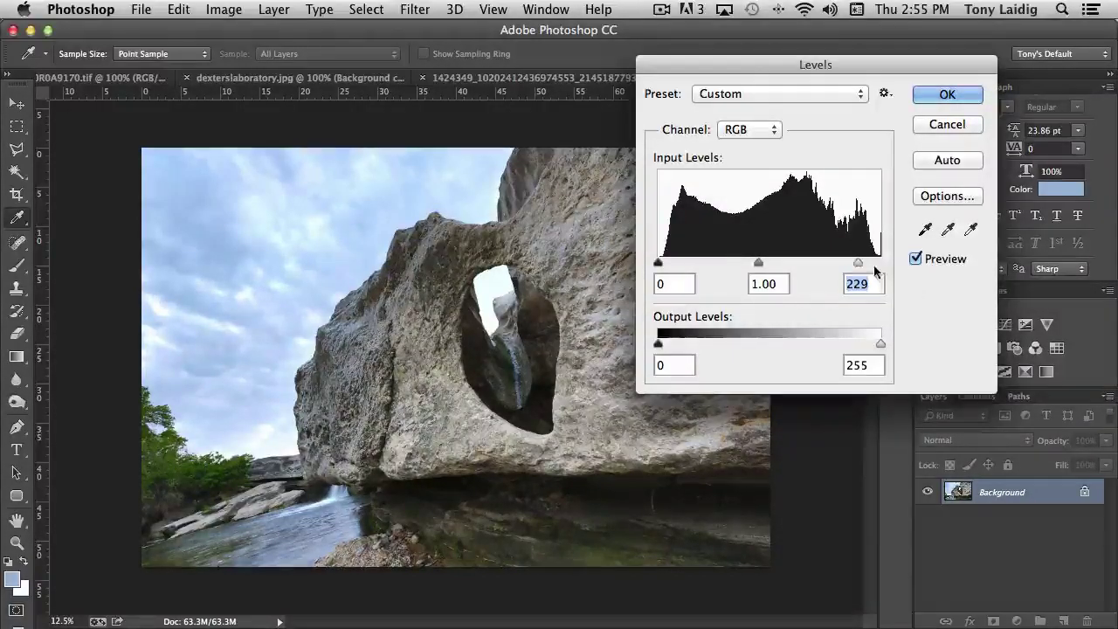
left_click_drag(857, 264, 836, 262)
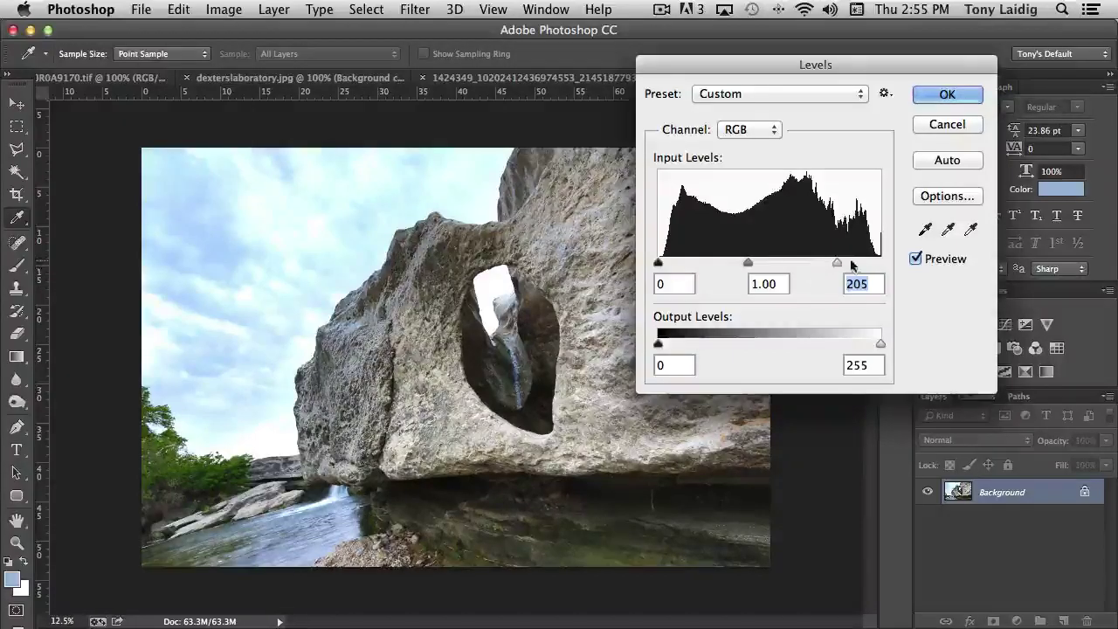
left_click_drag(837, 262, 902, 260)
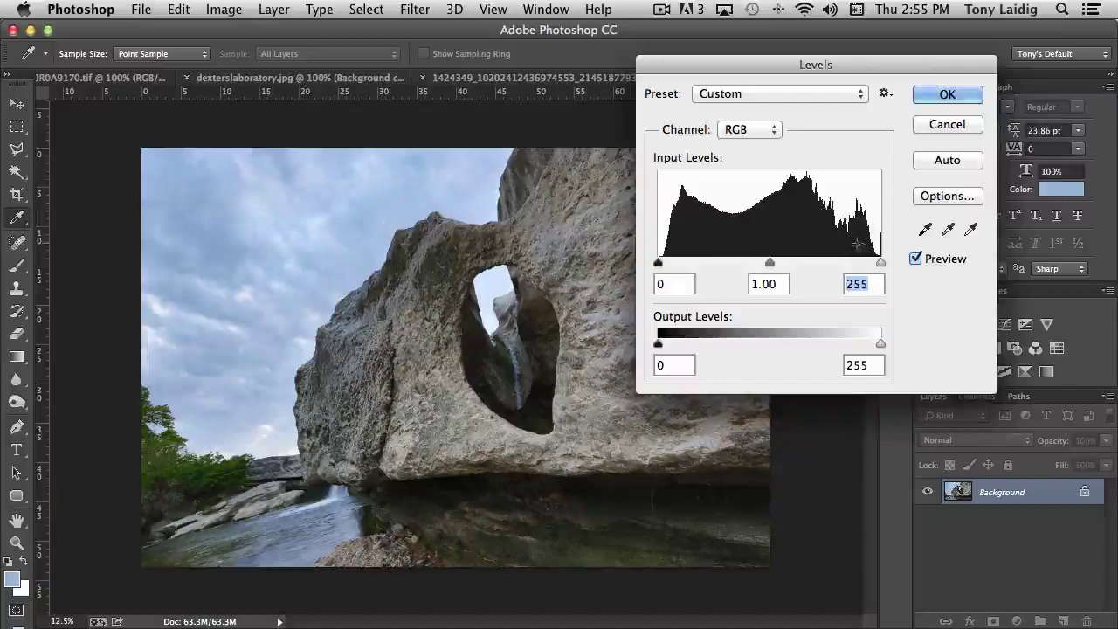
mouse_move(881, 346)
left_mouse_down()
mouse_move(817, 342)
mouse_move(893, 340)
left_mouse_up()
left_click_drag(658, 344, 722, 346)
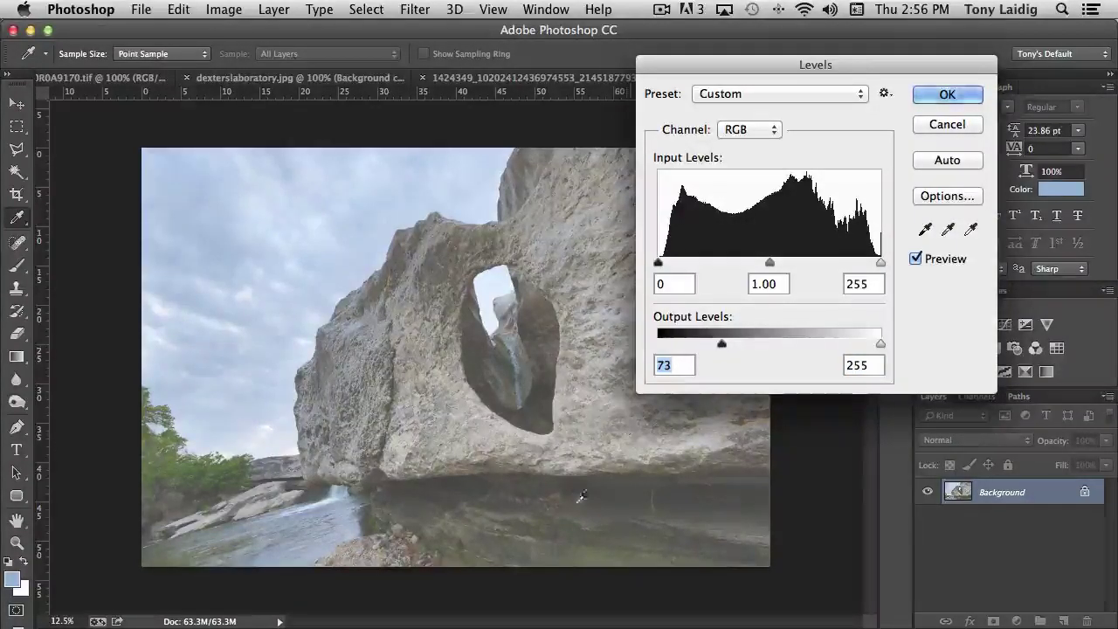
left_click_drag(721, 346, 658, 346)
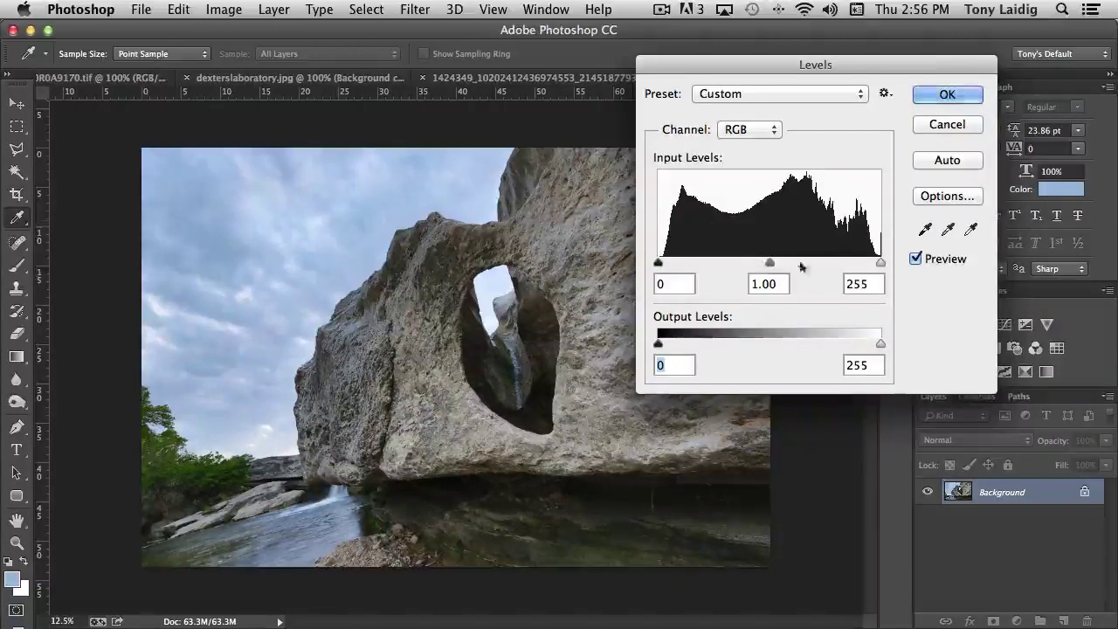
mouse_move(769, 263)
left_mouse_down()
mouse_move(739, 265)
mouse_move(813, 265)
mouse_move(770, 264)
left_mouse_up()
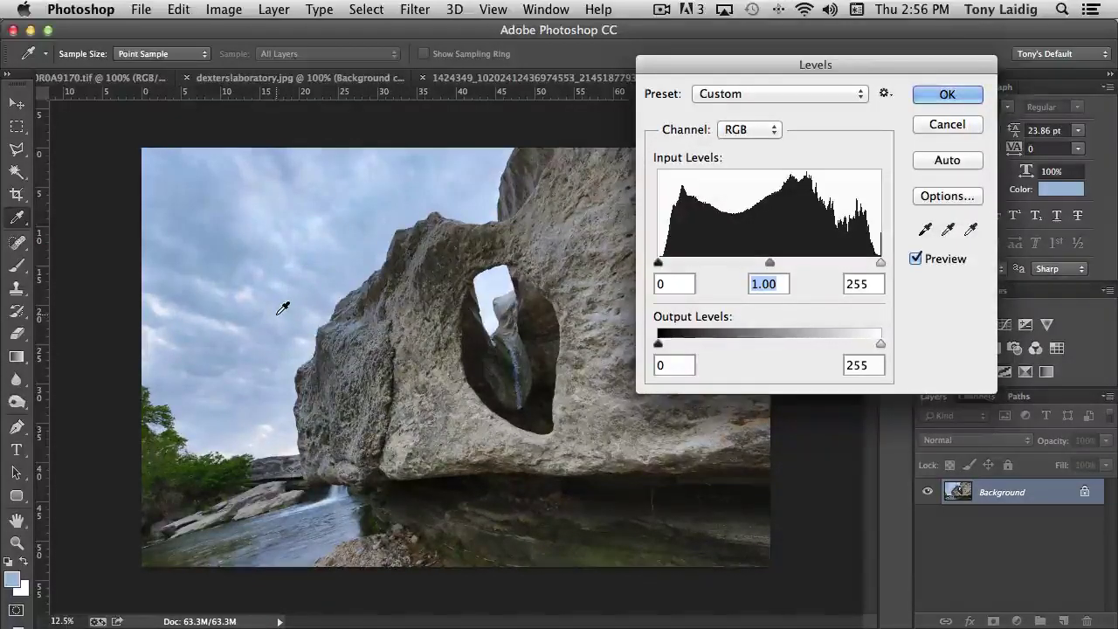
Switch Levels to the Blue channel and set its midtone gamma to 0.78
left_click(739, 131)
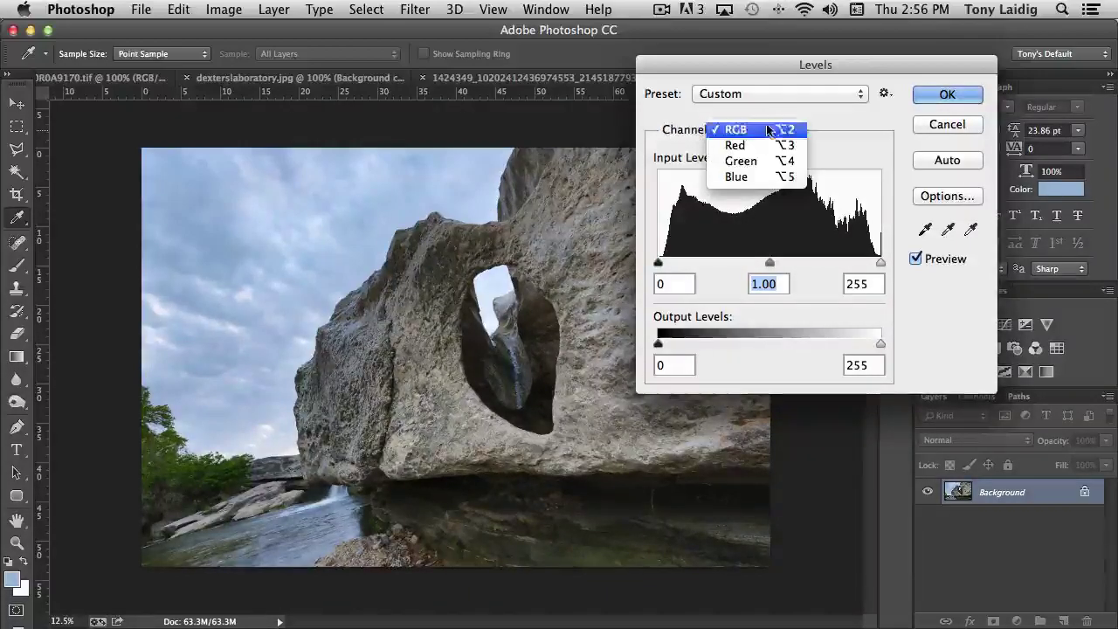
left_click(744, 176)
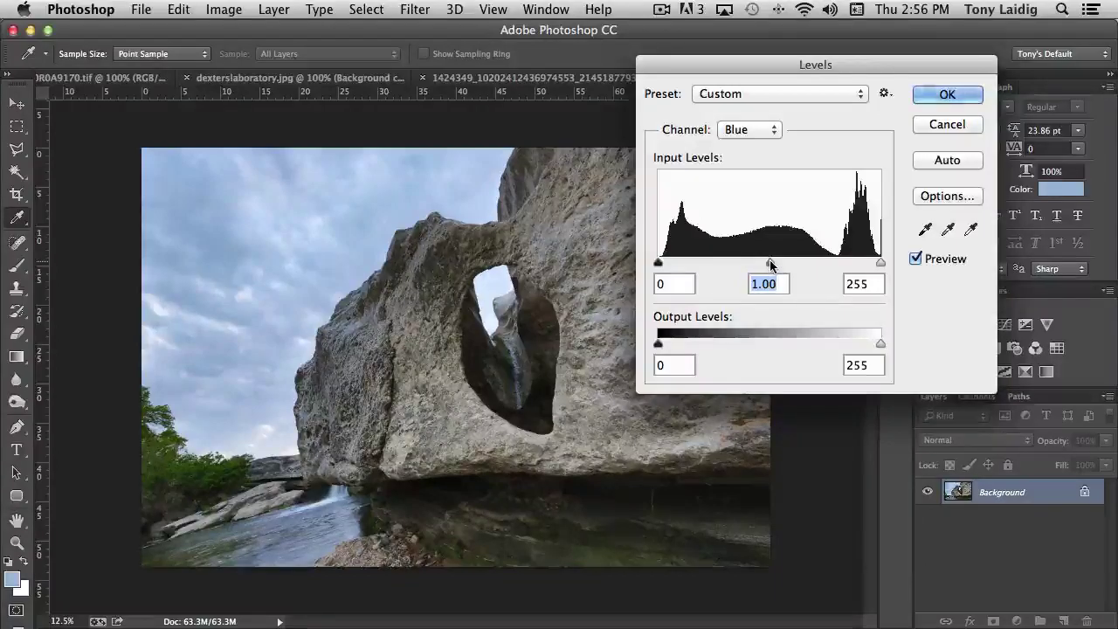
left_click_drag(770, 262, 732, 259)
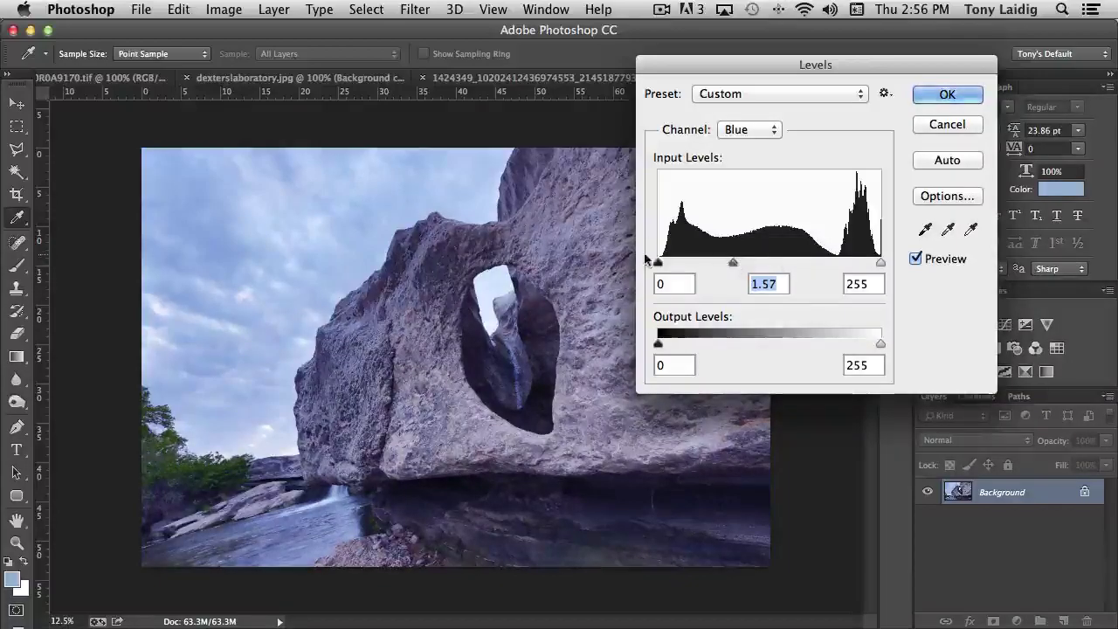
left_click_drag(793, 258, 820, 258)
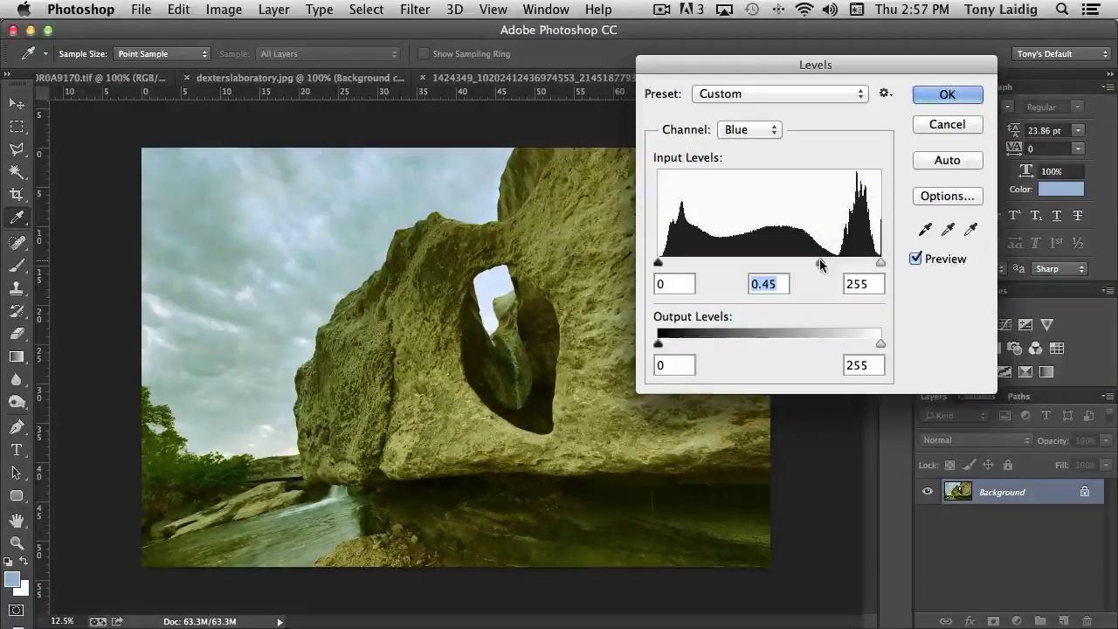
left_click_drag(820, 258, 787, 271)
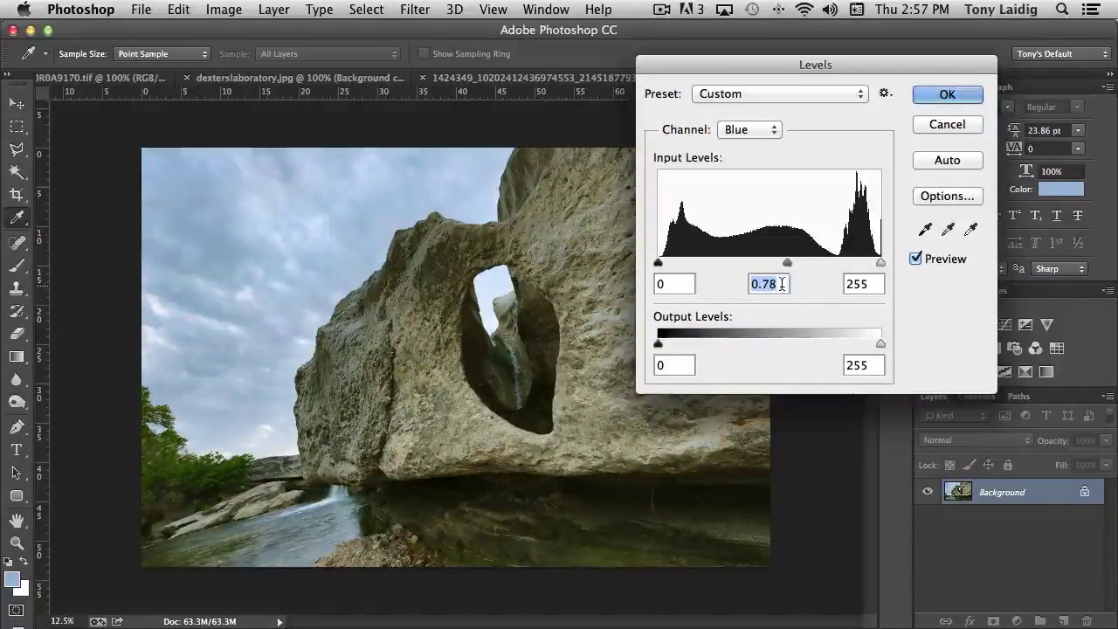
Set the Green channel to black point 3 and midtone gamma 0.97
left_click(747, 130)
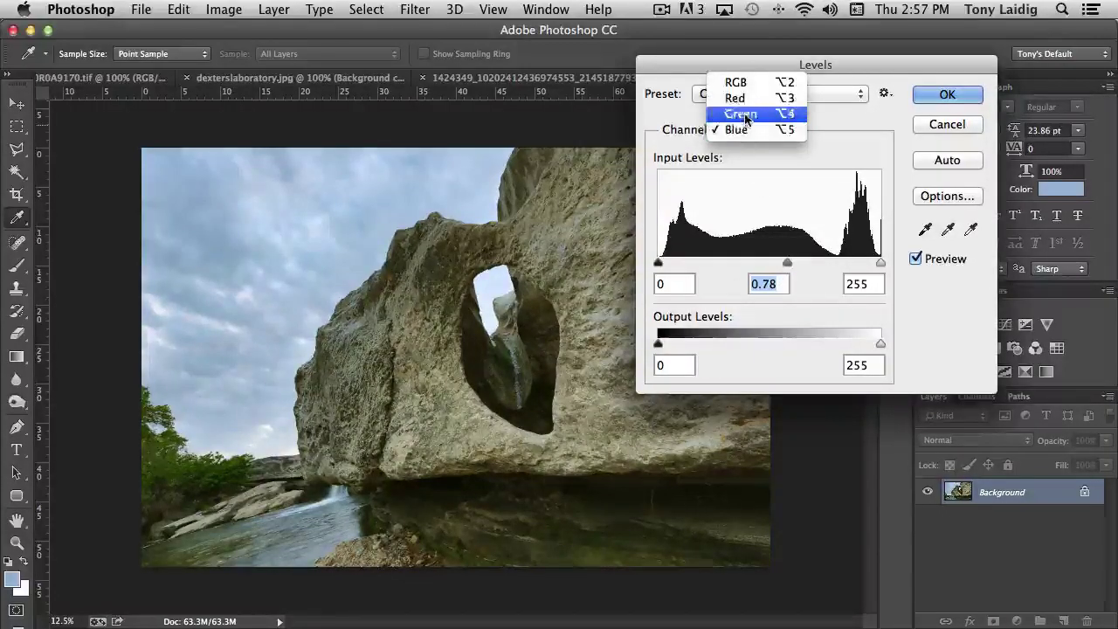
left_click(741, 112)
mouse_move(882, 261)
left_mouse_down()
mouse_move(863, 262)
mouse_move(888, 262)
left_mouse_up()
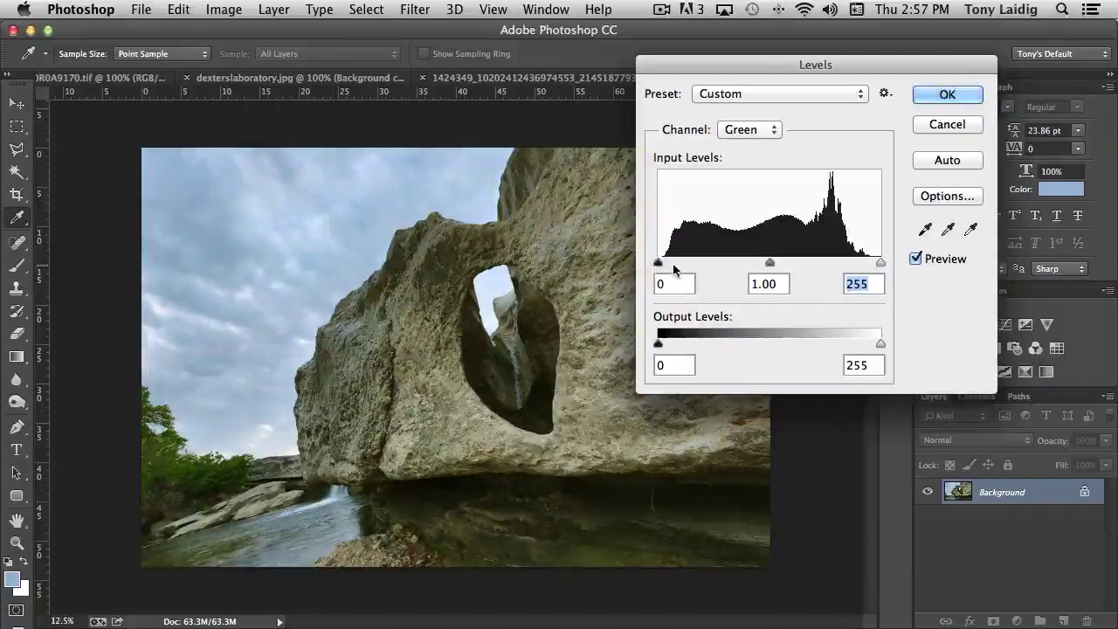
mouse_move(659, 263)
left_mouse_down()
mouse_move(680, 265)
mouse_move(661, 263)
left_mouse_up()
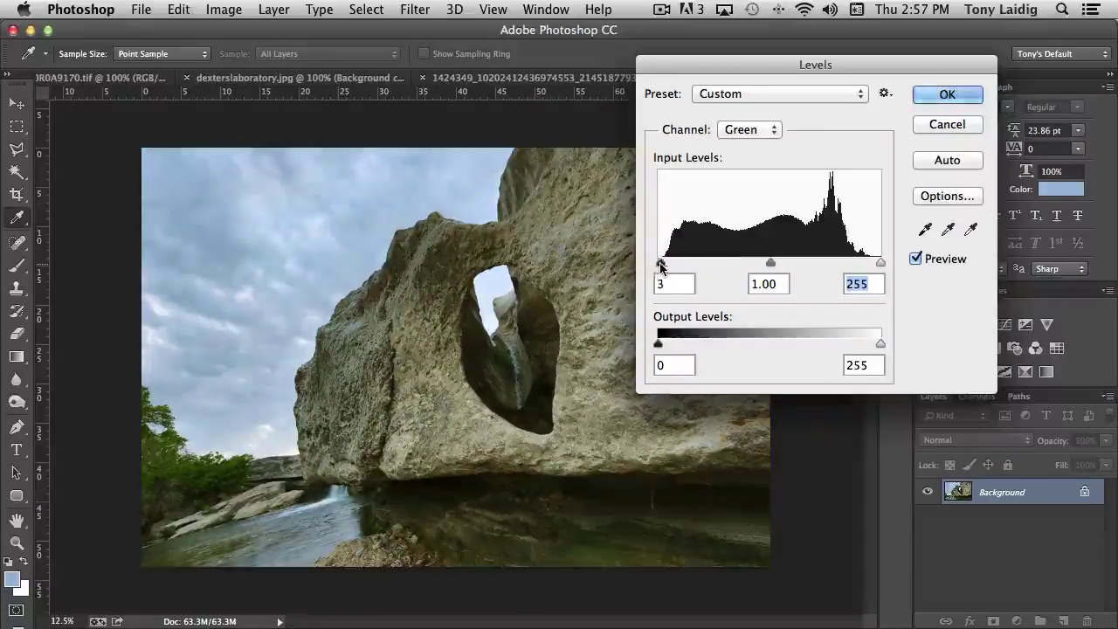
mouse_move(769, 265)
left_mouse_down()
mouse_move(759, 264)
mouse_move(774, 266)
left_mouse_up()
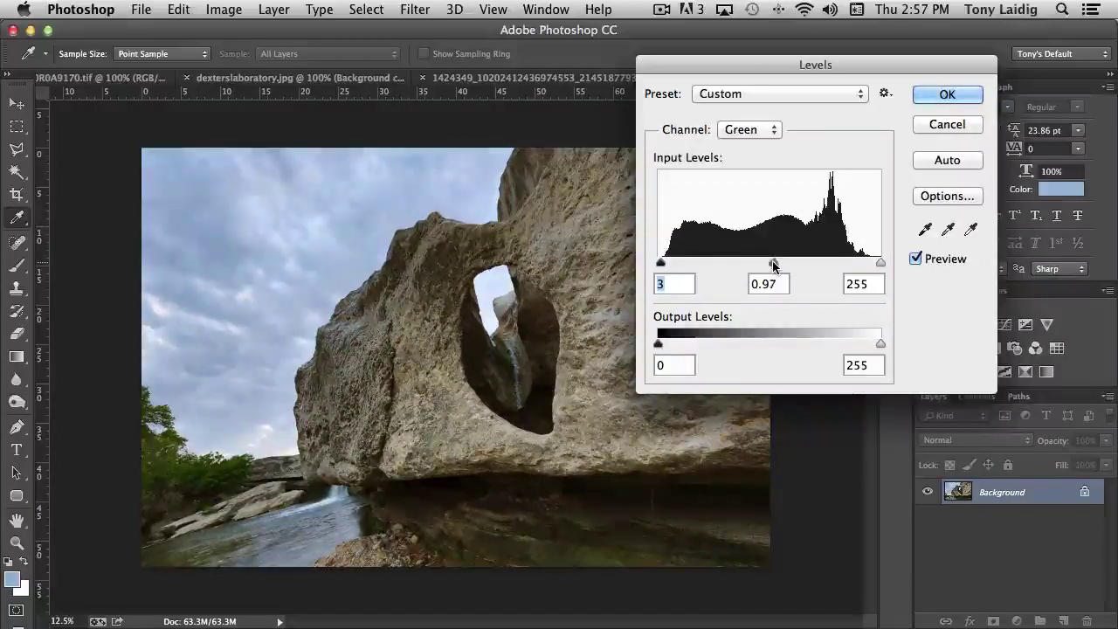
Switch to the Red channel and lift its midtone gamma to 1.09
left_click(742, 130)
left_click(744, 116)
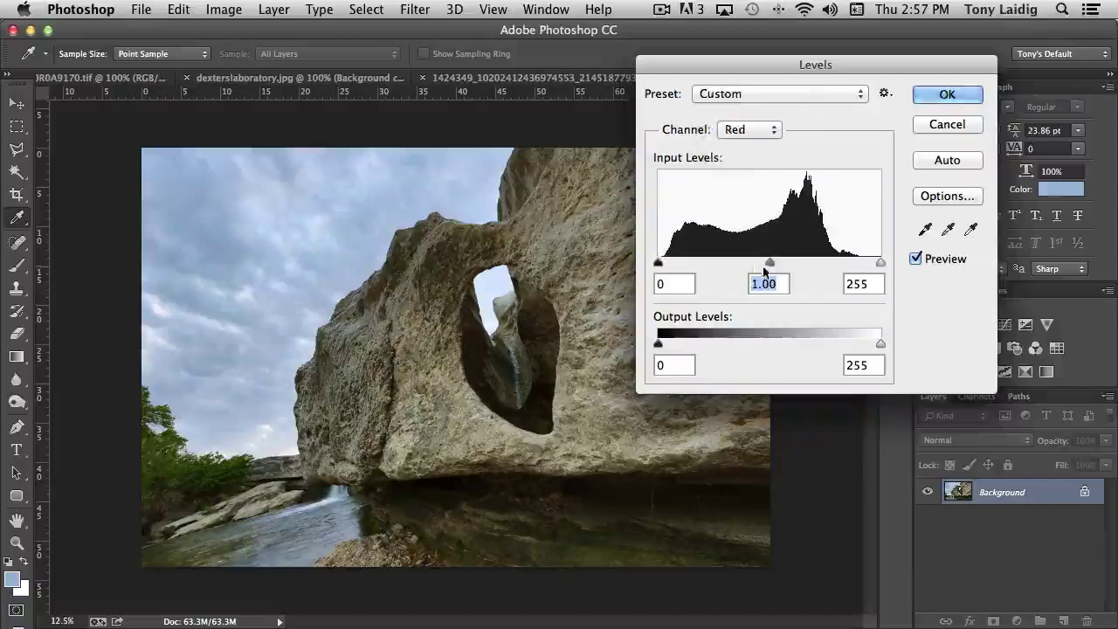
mouse_move(881, 263)
left_mouse_down()
mouse_move(858, 264)
mouse_move(881, 264)
left_mouse_up()
mouse_move(769, 263)
left_mouse_down()
mouse_move(758, 266)
mouse_move(785, 259)
mouse_move(763, 265)
left_mouse_up()
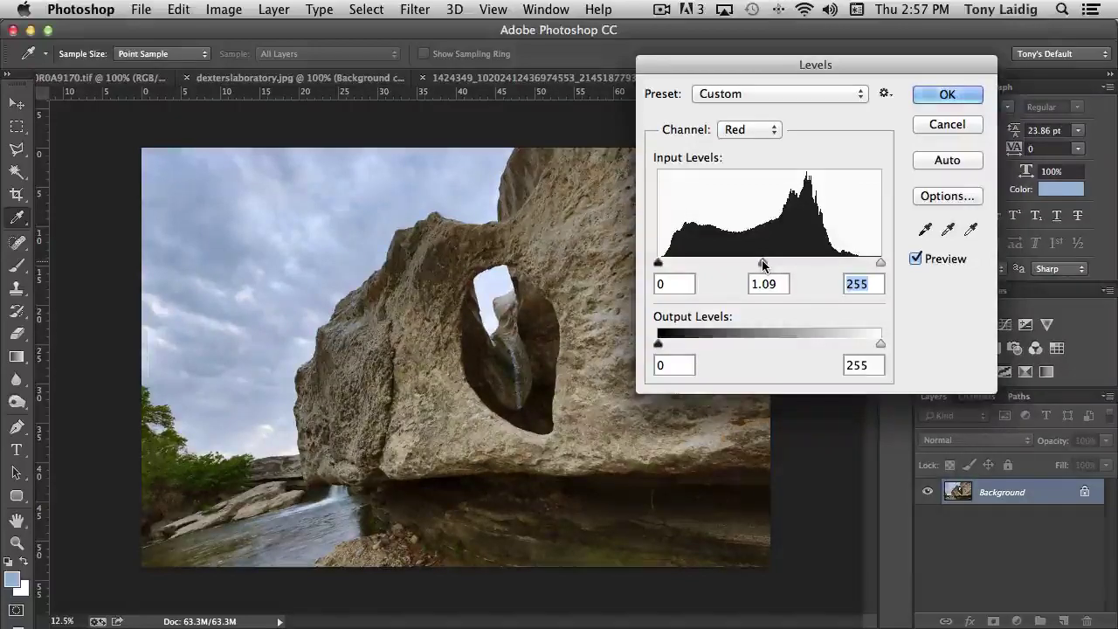
left_click(762, 265)
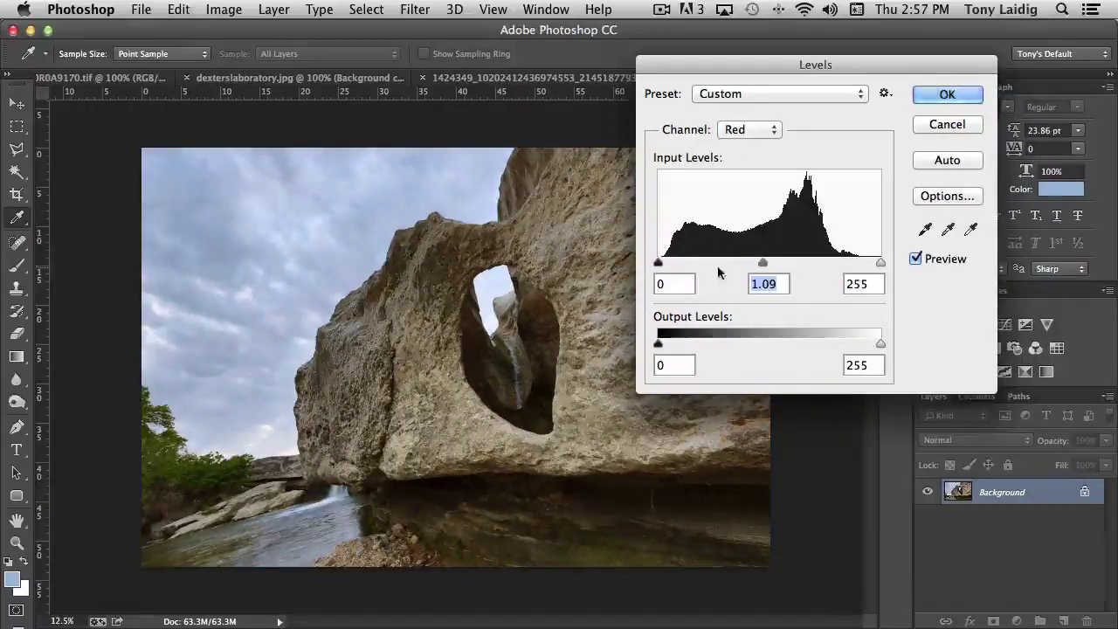
Toggle the Levels preview on and off to compare the adjusted photo with the original
left_click(915, 259)
left_click(915, 259)
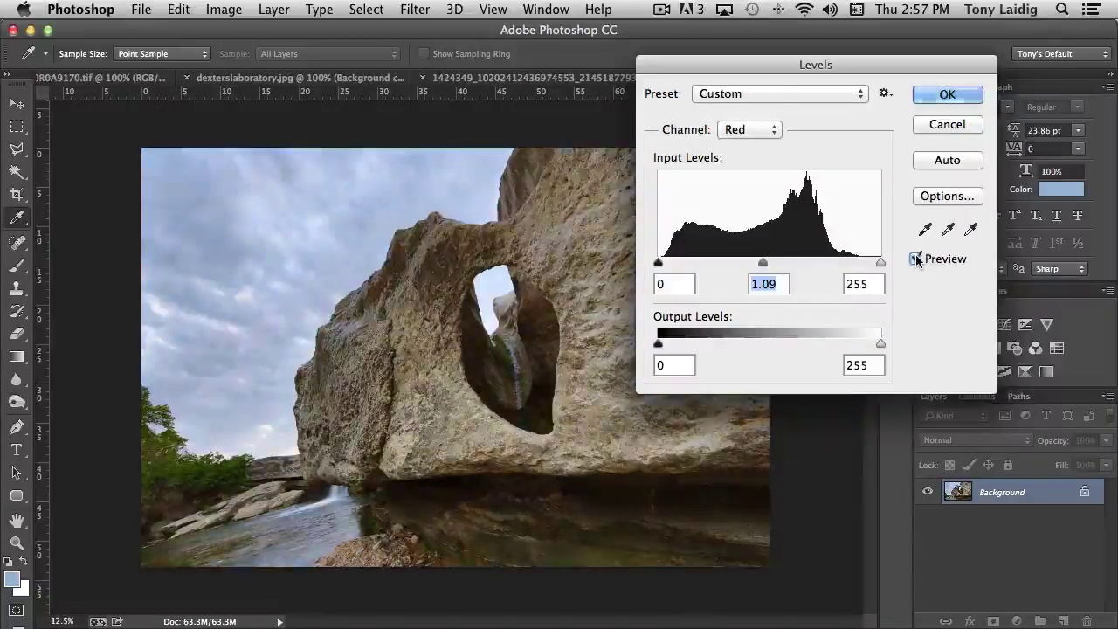
left_click(916, 258)
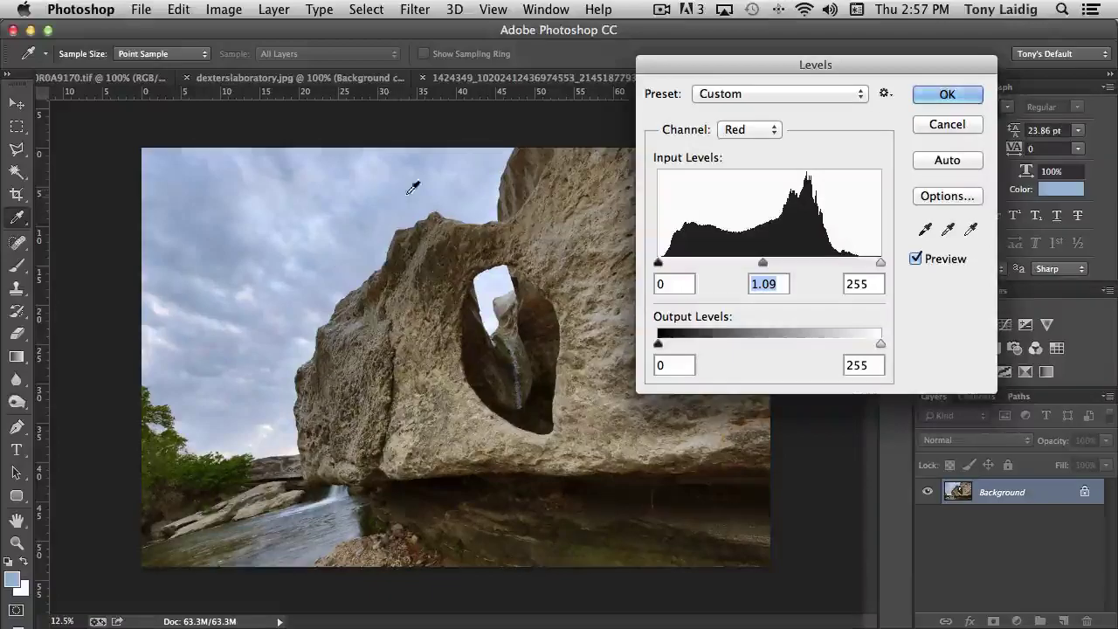
left_click(916, 259)
left_click(916, 260)
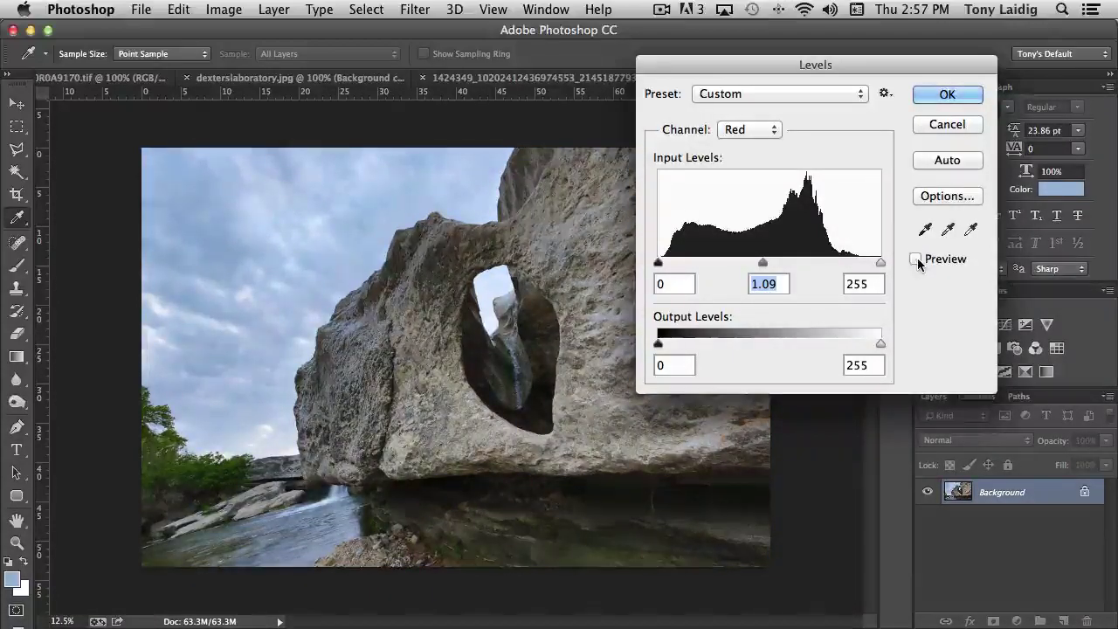
left_click(916, 260)
left_click(916, 259)
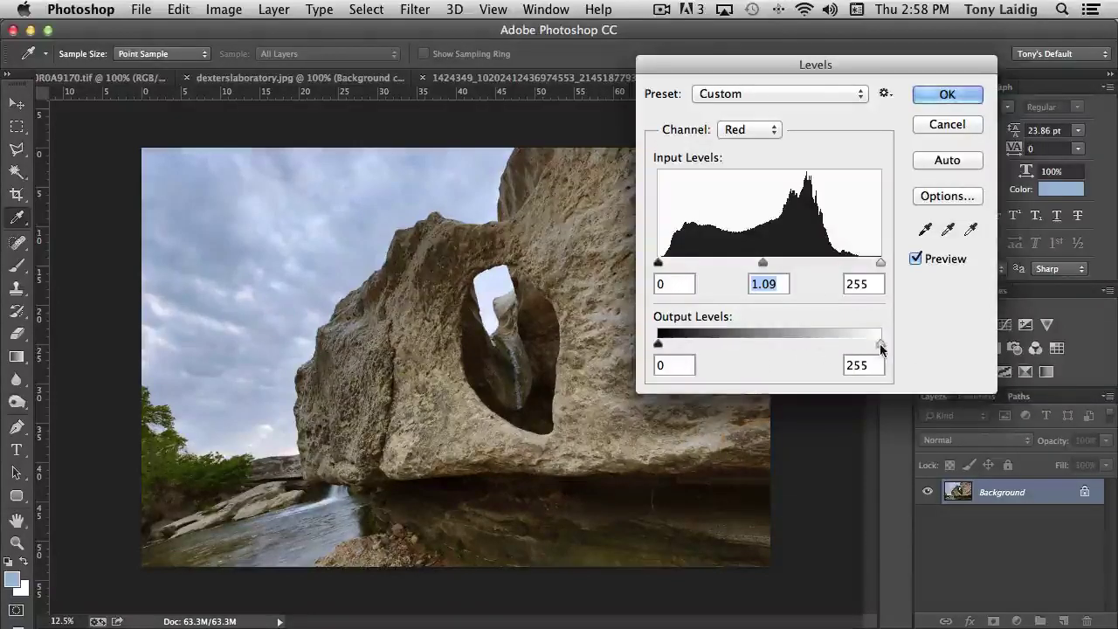
mouse_move(881, 347)
left_mouse_down()
mouse_move(847, 348)
mouse_move(881, 348)
left_mouse_up()
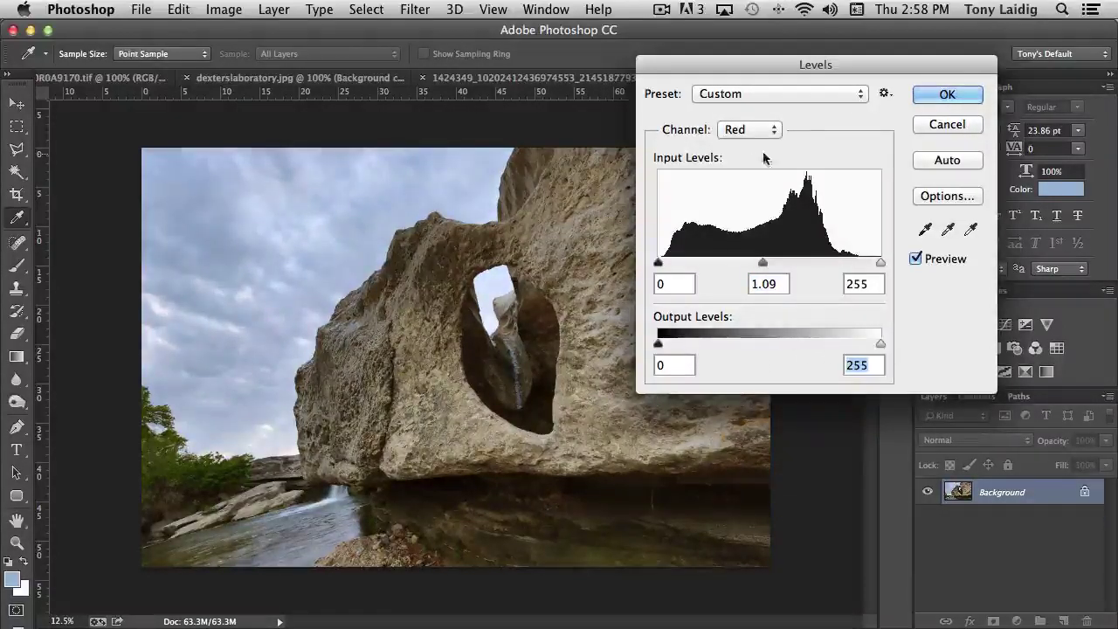
Set the composite RGB midtone gamma to 1.20 and apply Levels
left_click(744, 129)
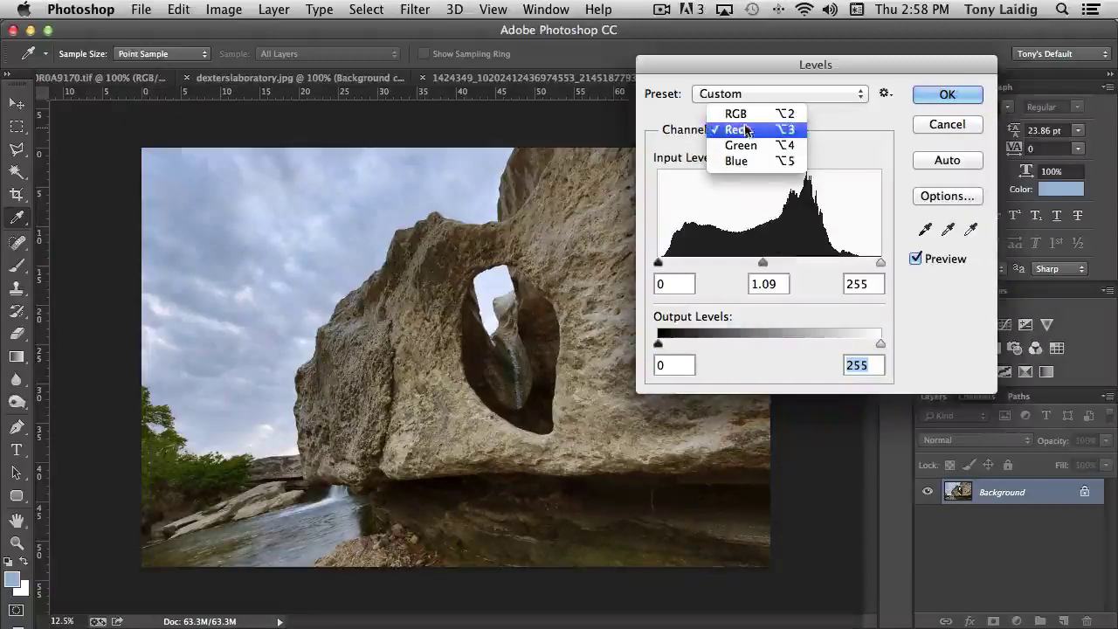
left_click(741, 114)
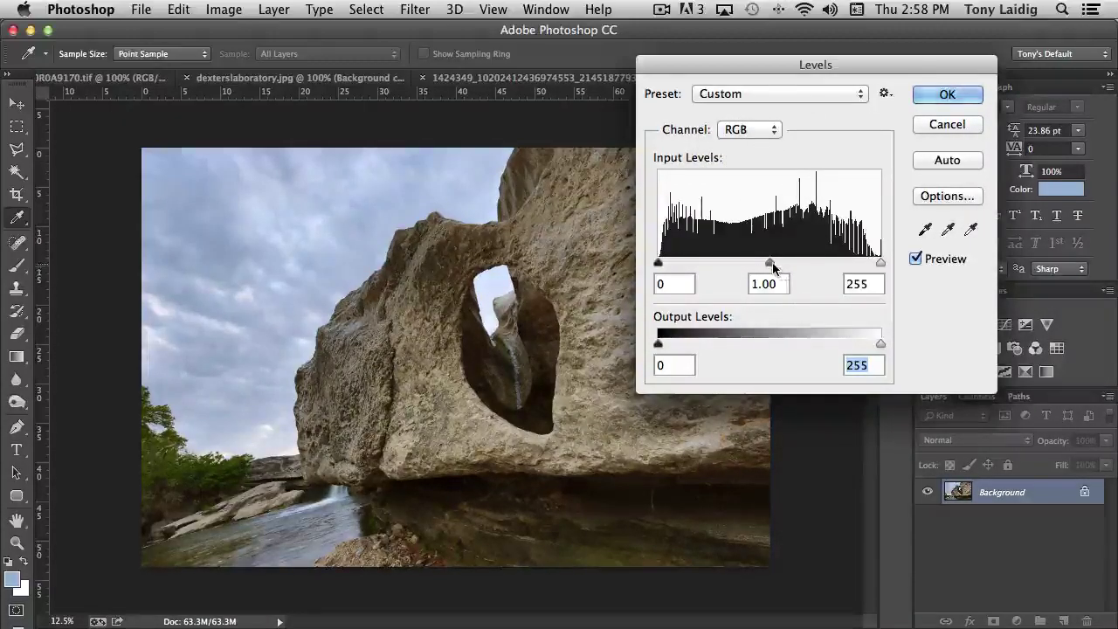
mouse_move(772, 263)
left_mouse_down()
mouse_move(784, 263)
mouse_move(755, 268)
left_mouse_up()
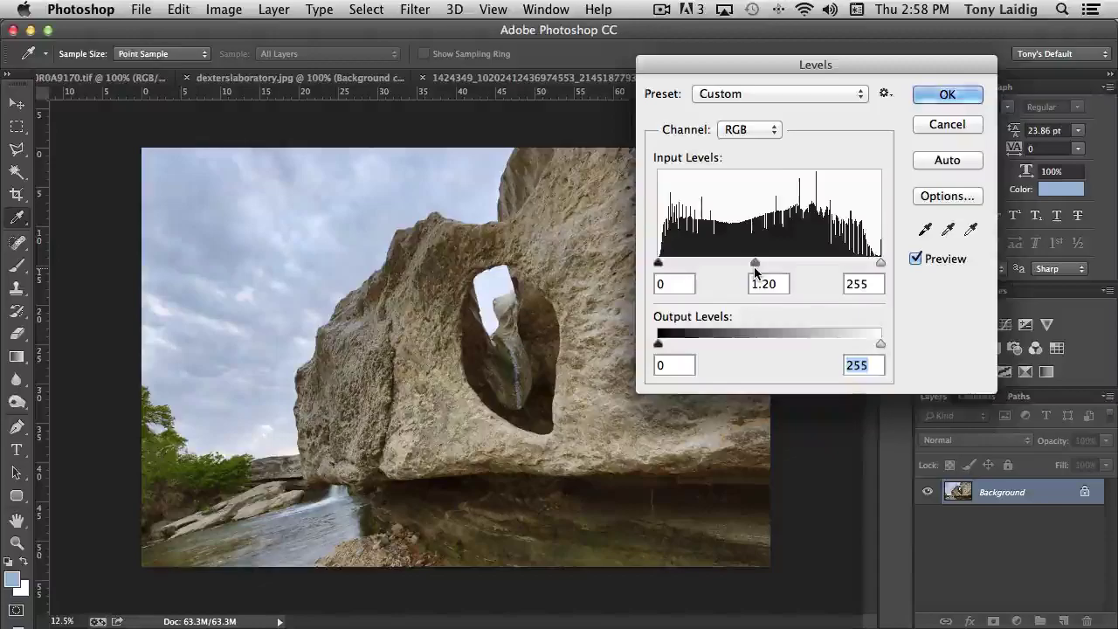
left_click(756, 272)
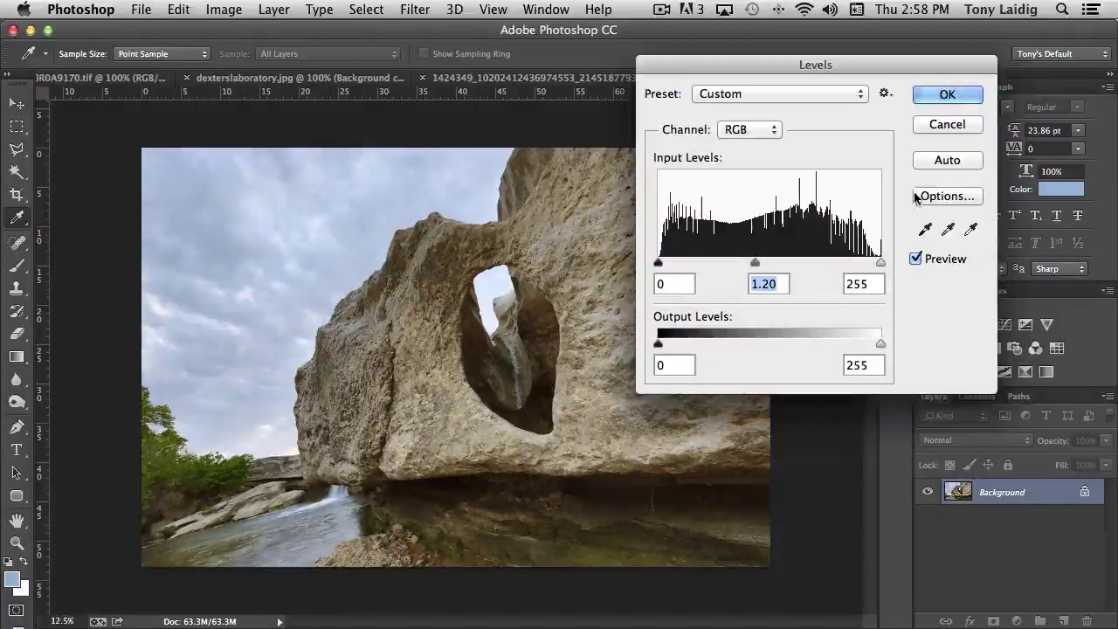
left_click(974, 93)
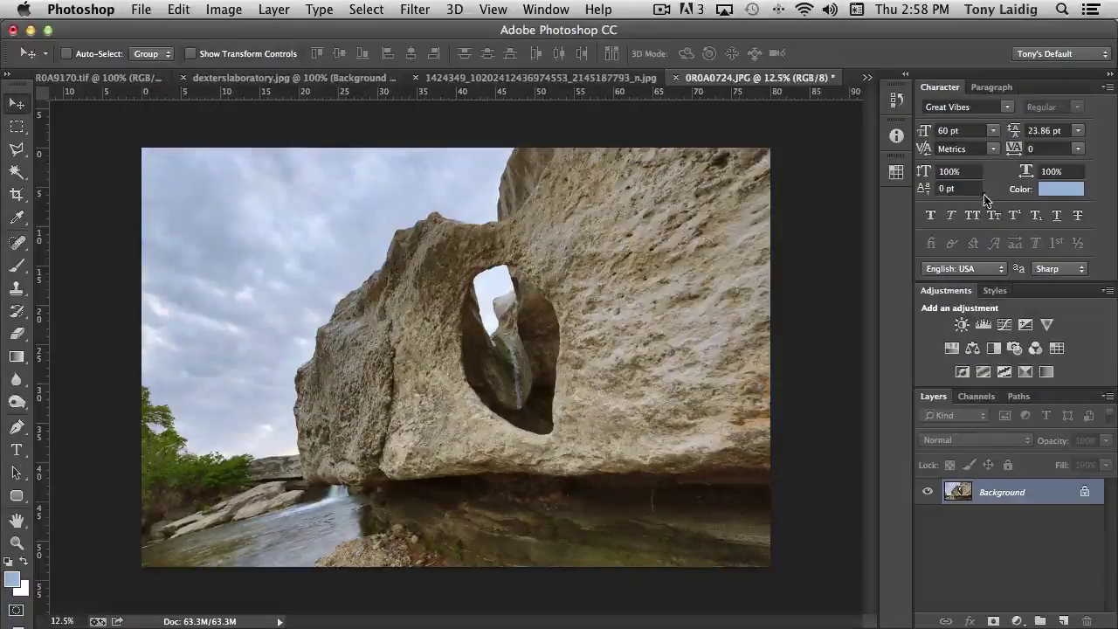
Open the Curves dialog from Image > Adjustments
left_click(225, 9)
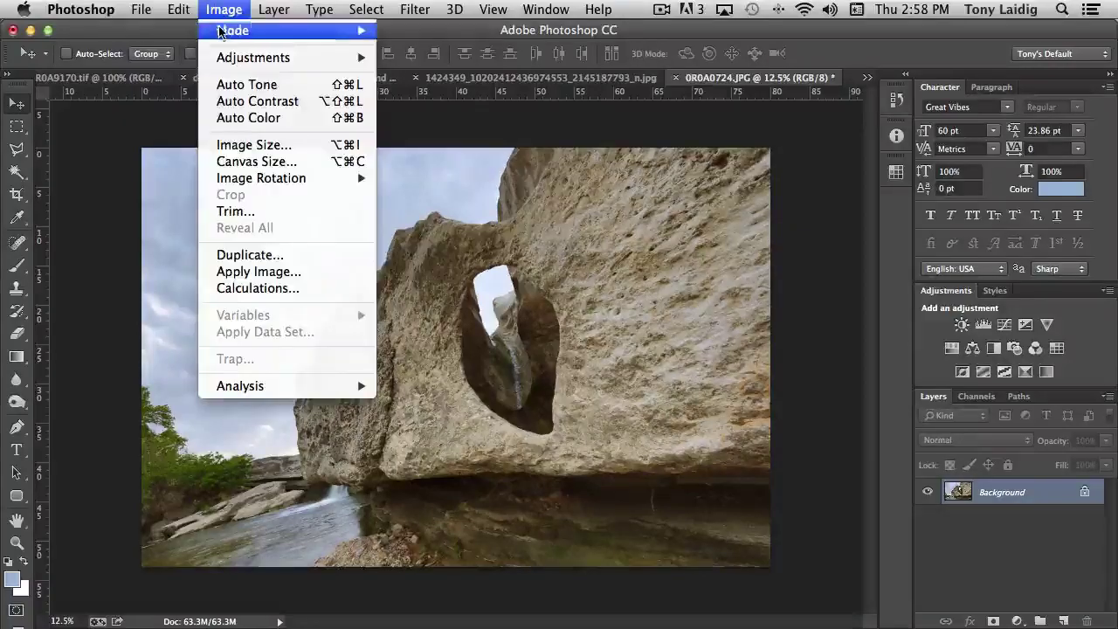
mouse_move(225, 57)
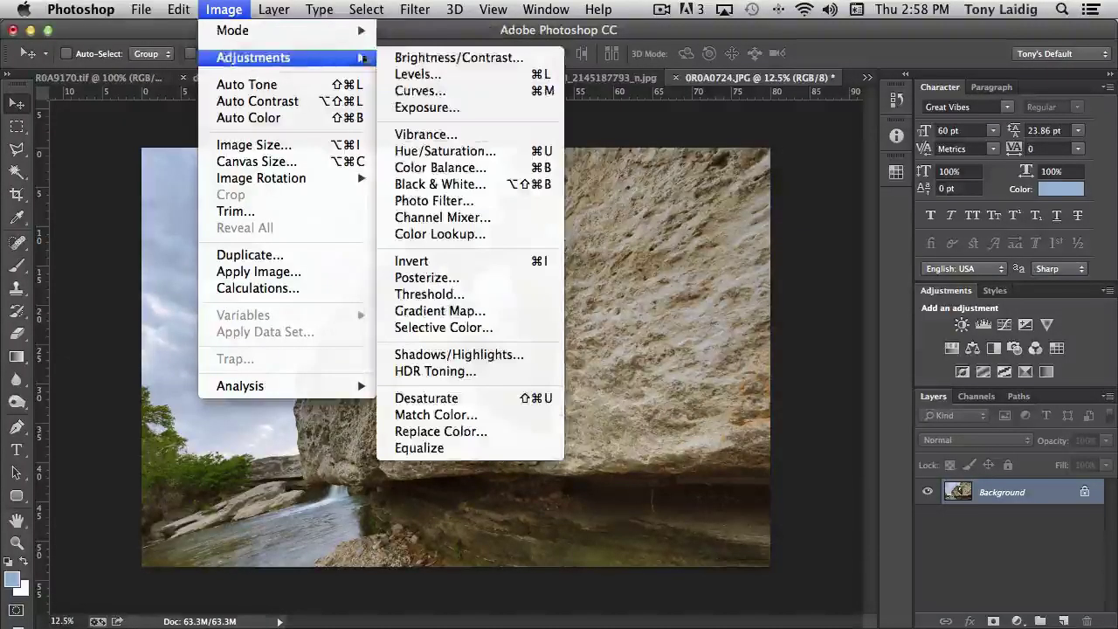
left_click(431, 91)
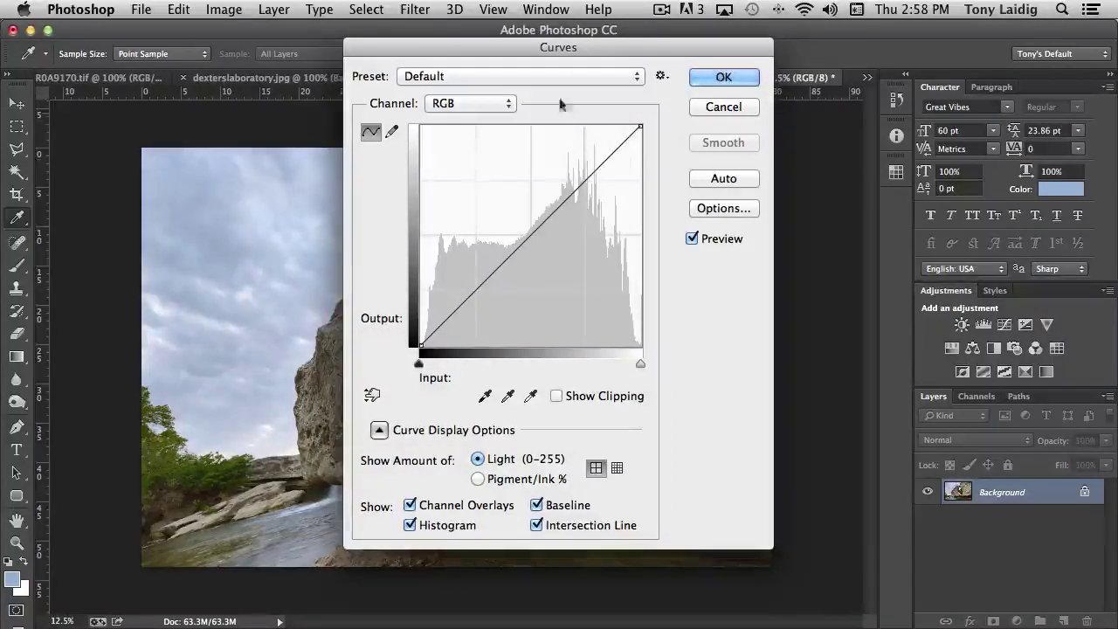
left_click(467, 104)
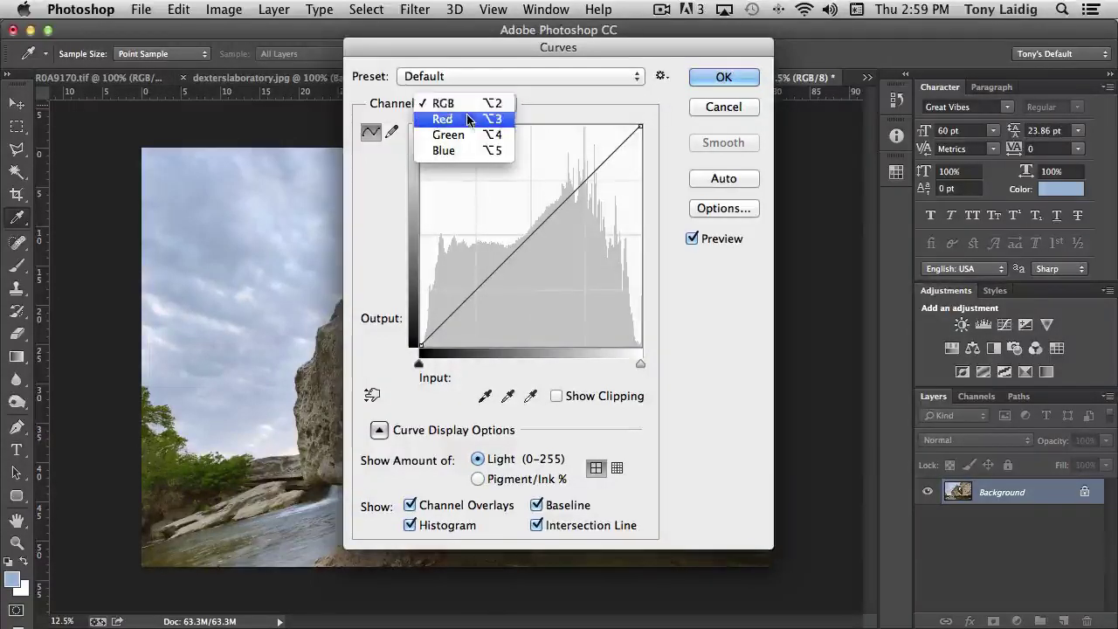
left_click(465, 103)
left_click(511, 77)
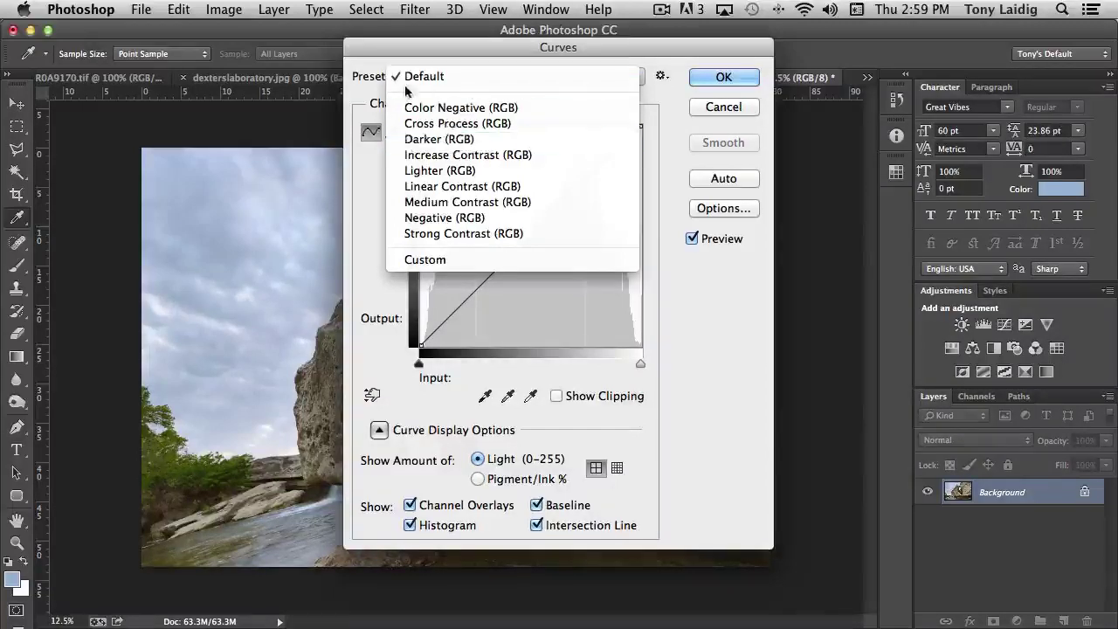
left_click(713, 298)
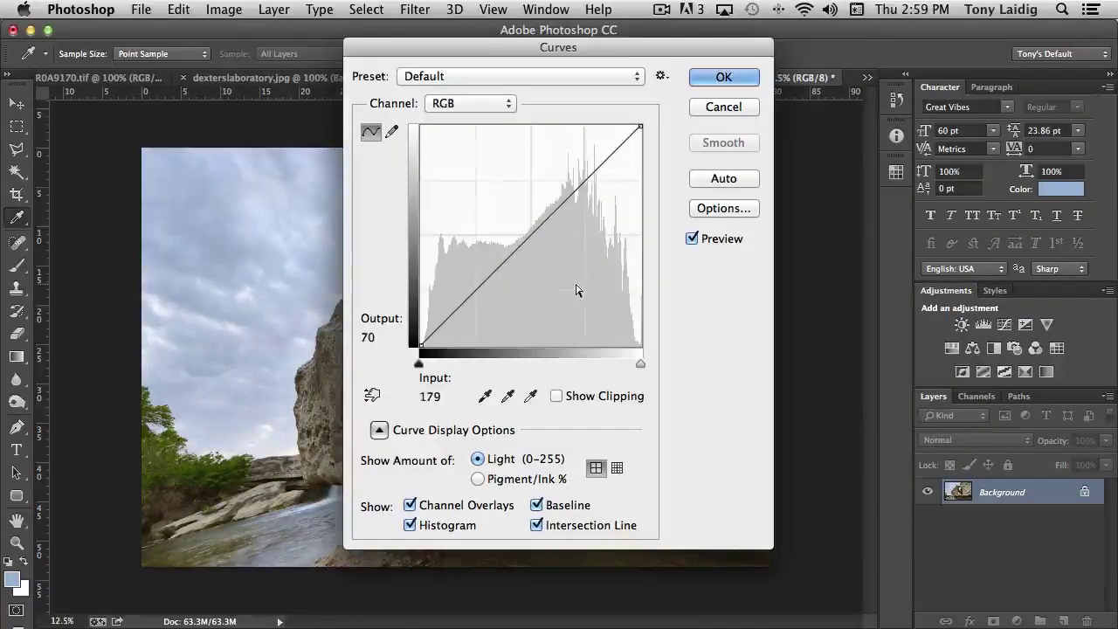
Add an upper curve point and pull it down to darken the upper tones
left_click(585, 179)
left_click_drag(585, 180, 583, 202)
left_click_drag(532, 47, 883, 28)
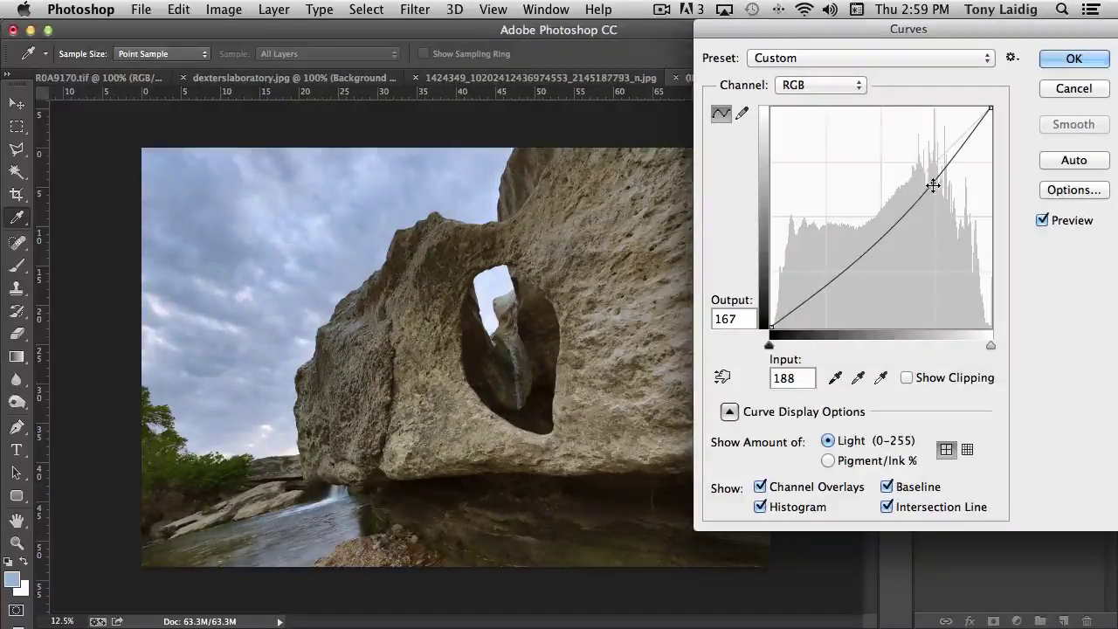
mouse_move(932, 183)
left_mouse_down()
mouse_move(932, 200)
mouse_move(905, 200)
mouse_move(939, 201)
mouse_move(922, 201)
left_mouse_up()
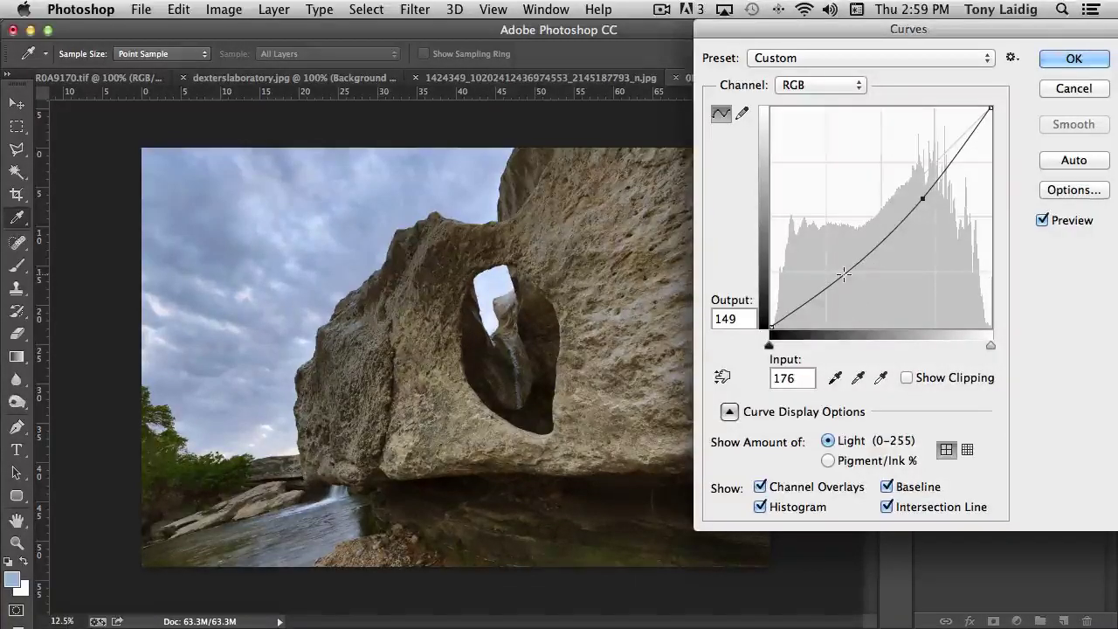
Add shadow, midtone and low points into a gentle S-curve, the last at input 46, output 40
mouse_move(844, 274)
left_mouse_down()
mouse_move(841, 253)
mouse_move(840, 266)
left_mouse_up()
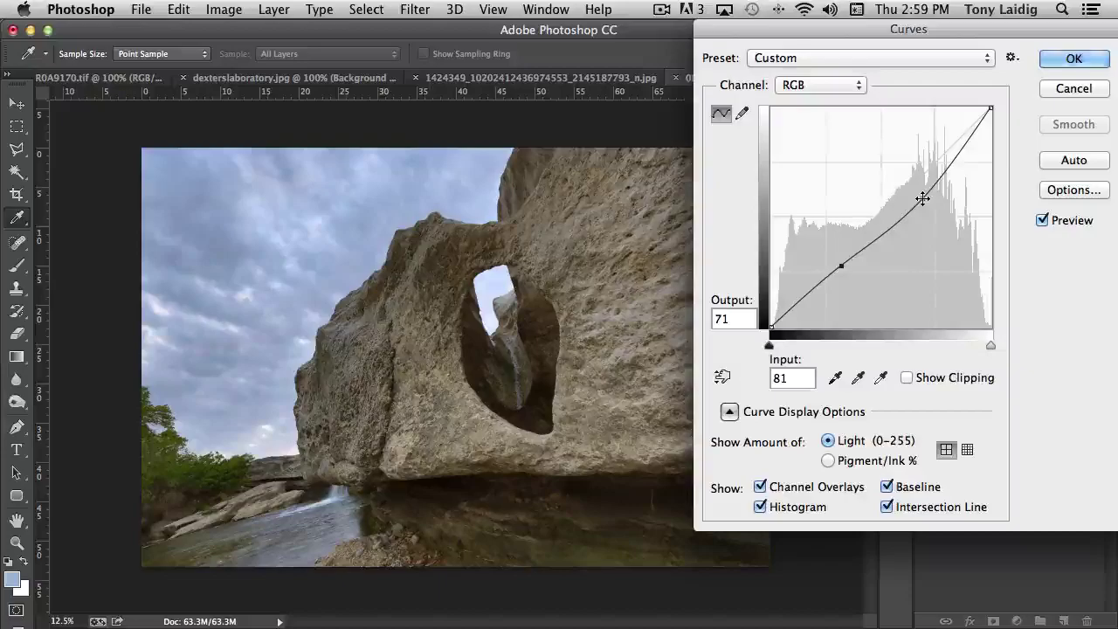
mouse_move(922, 199)
left_mouse_down()
mouse_move(928, 191)
mouse_move(913, 194)
left_mouse_up()
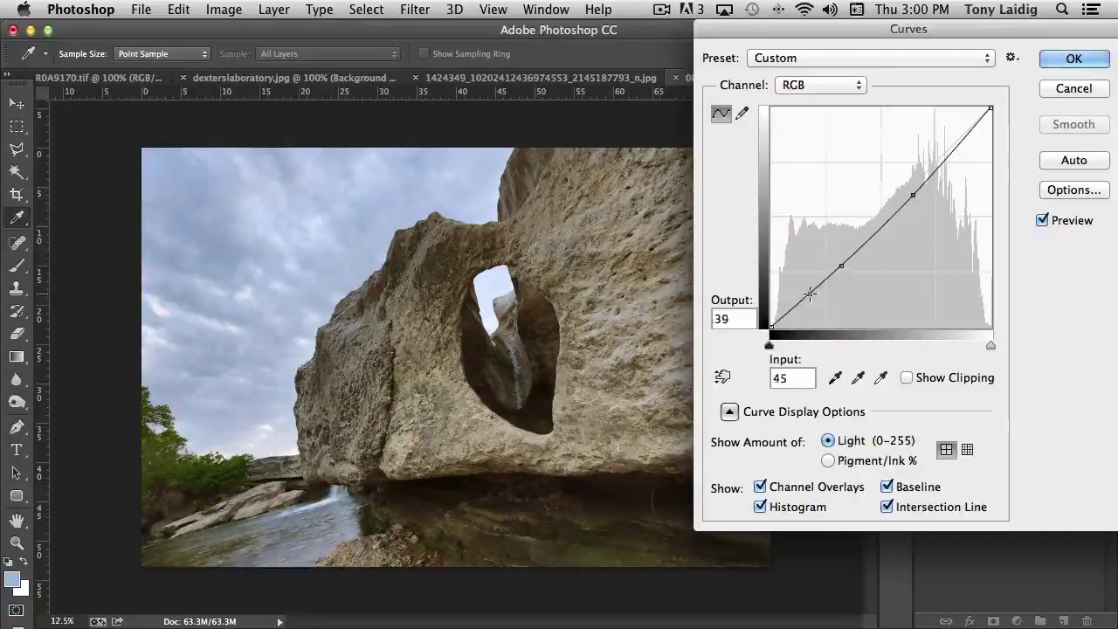
mouse_move(809, 294)
left_mouse_down()
mouse_move(820, 302)
mouse_move(811, 294)
left_mouse_up()
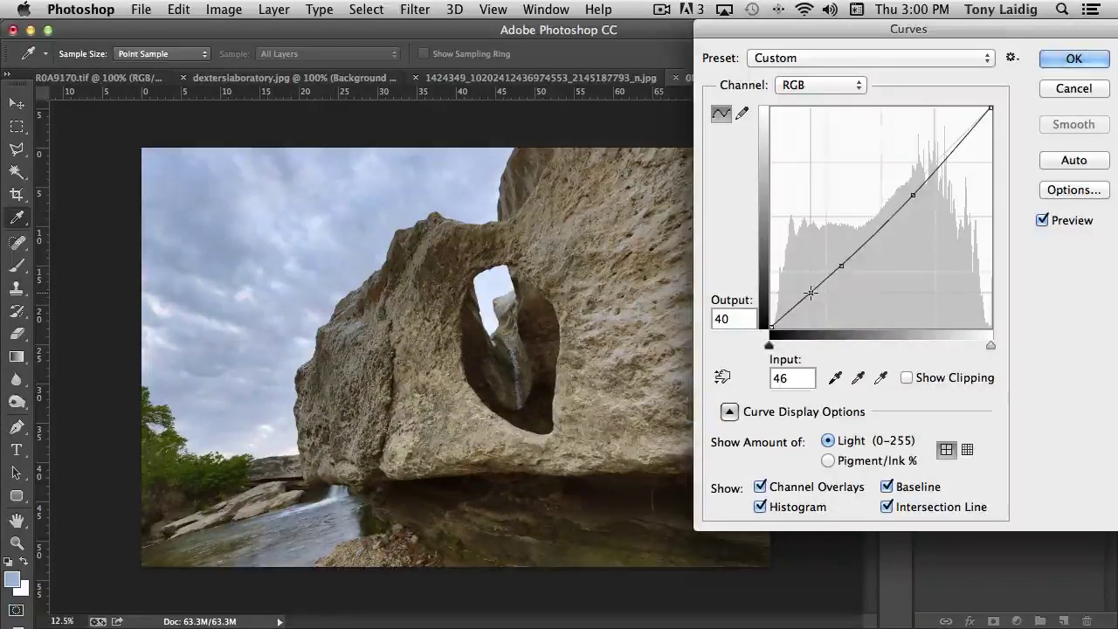
Set the shadow point to 45→33 and the upper point to 153→151, then apply Curves
left_click_drag(810, 293, 802, 256)
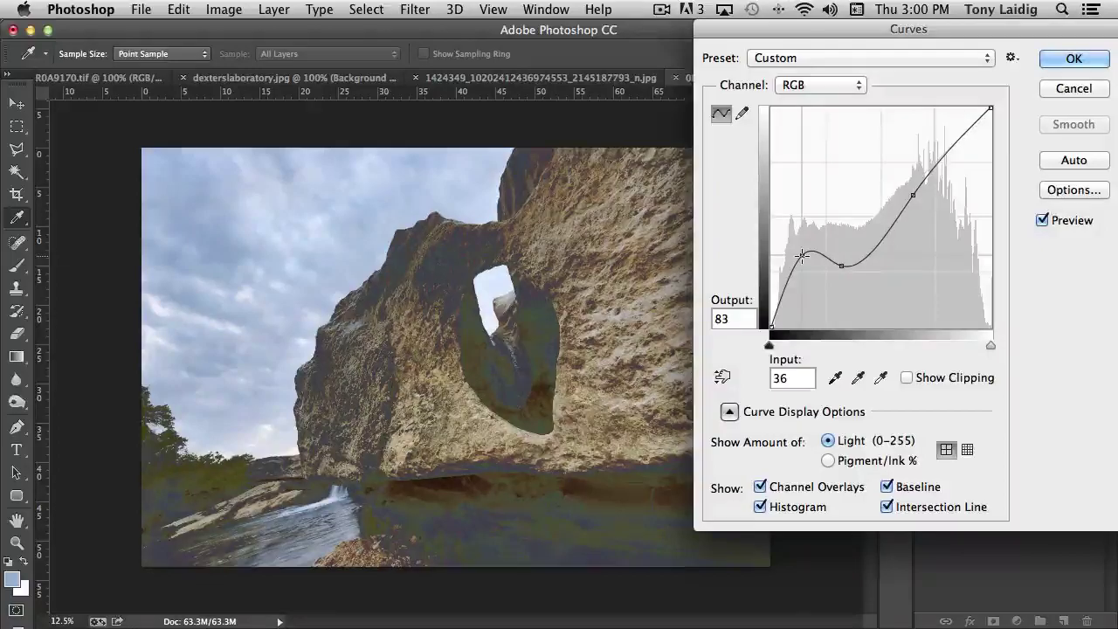
left_click_drag(802, 255, 810, 299)
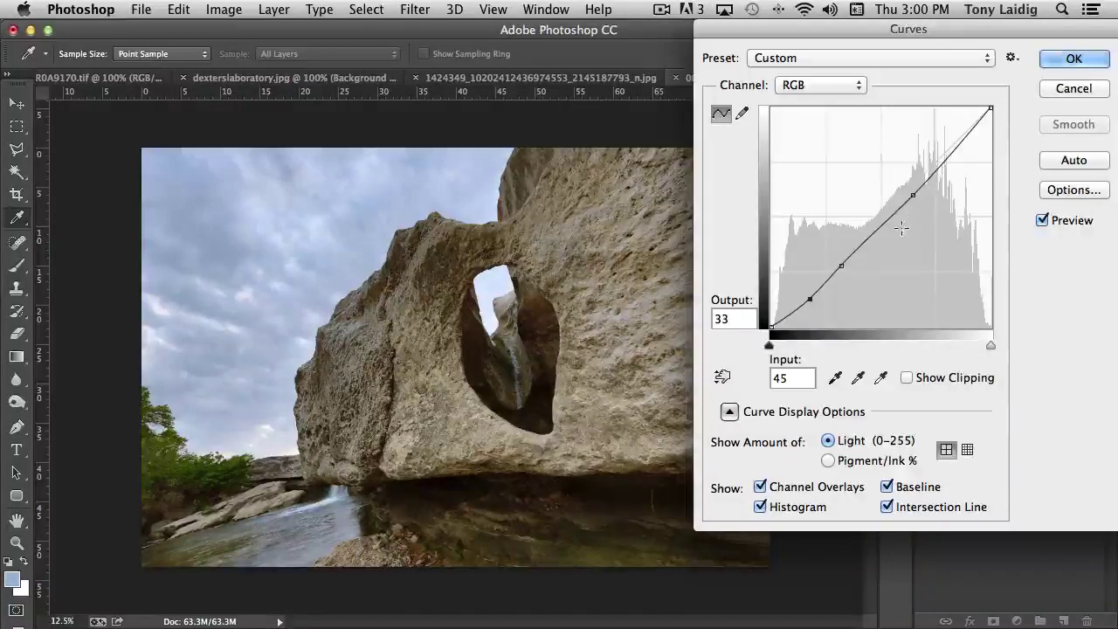
mouse_move(913, 192)
left_mouse_down()
mouse_move(915, 204)
mouse_move(904, 199)
left_mouse_up()
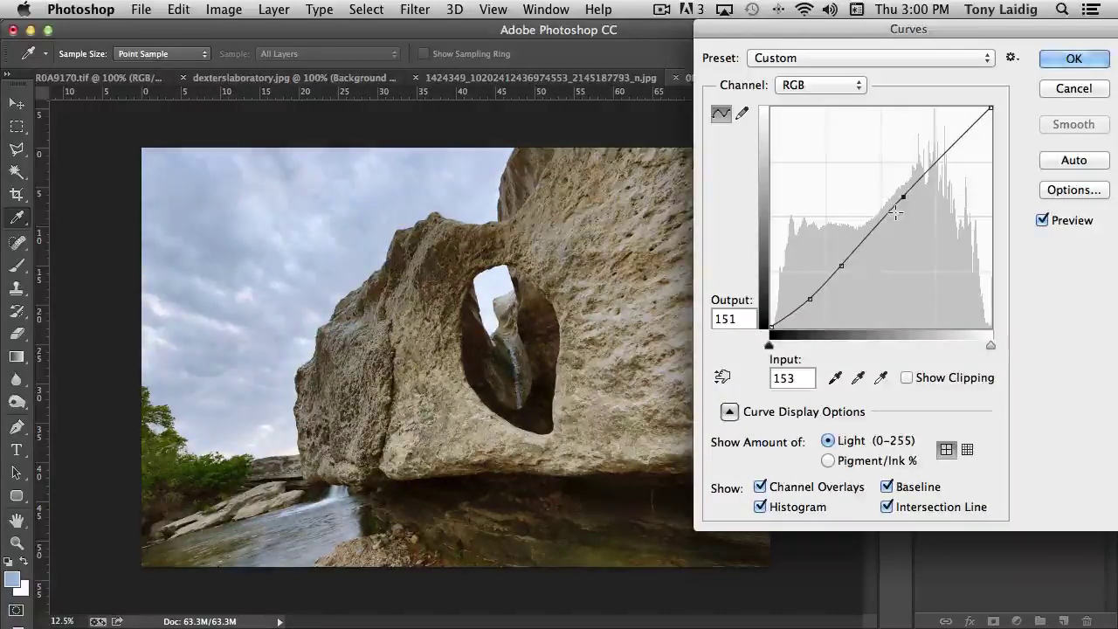
left_click_drag(913, 30, 758, 31)
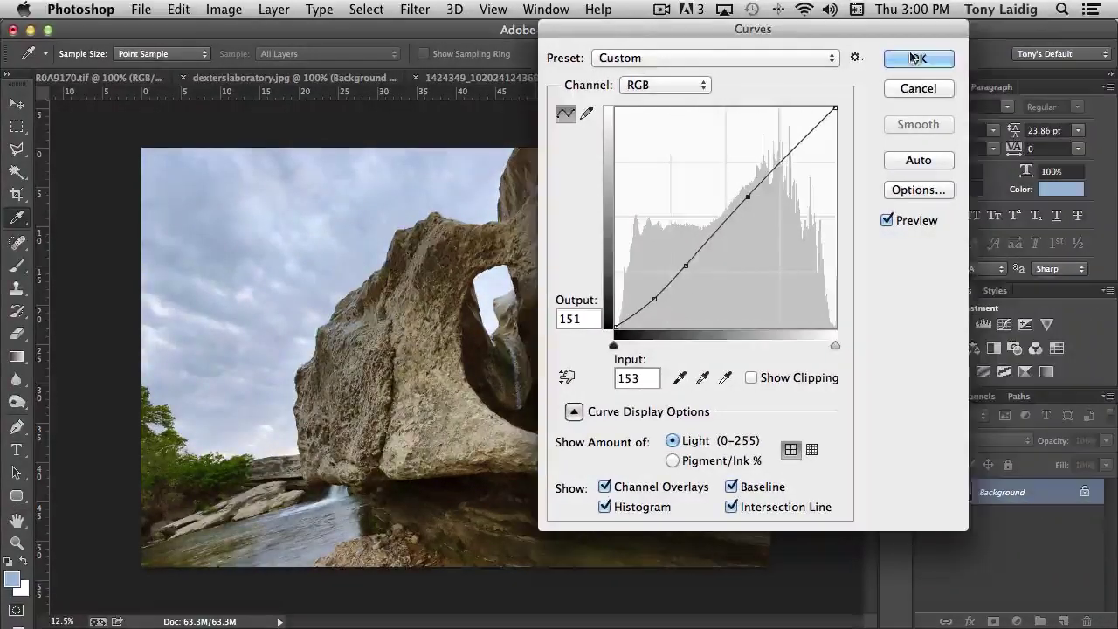
left_click(921, 91)
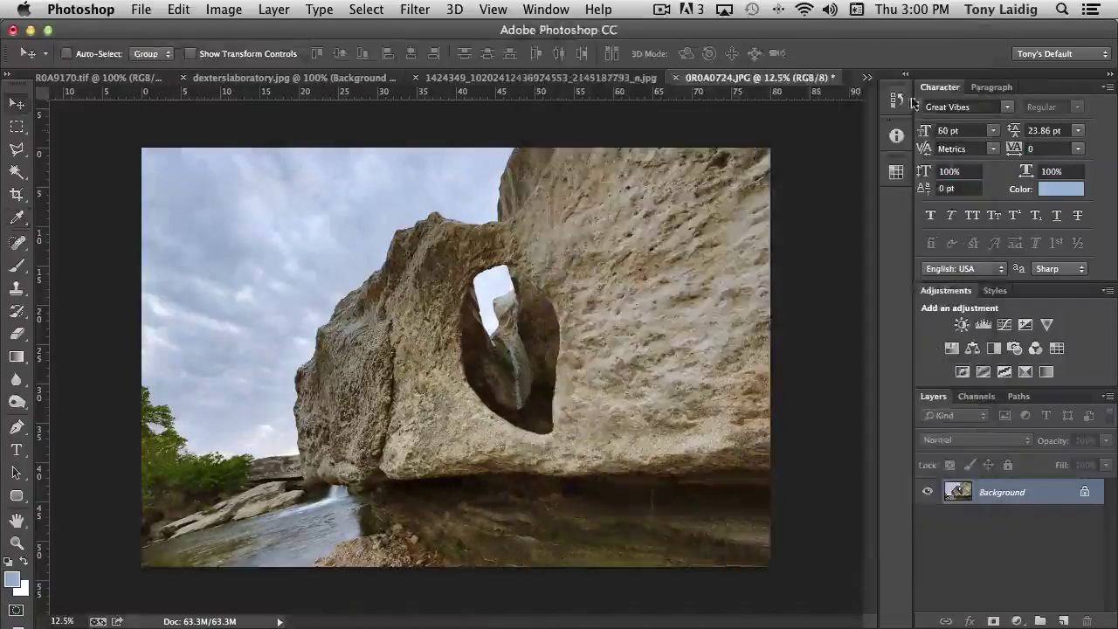
Open the Exposure dialog from Image > Adjustments and move it off the rock arch
left_click(223, 9)
mouse_move(226, 58)
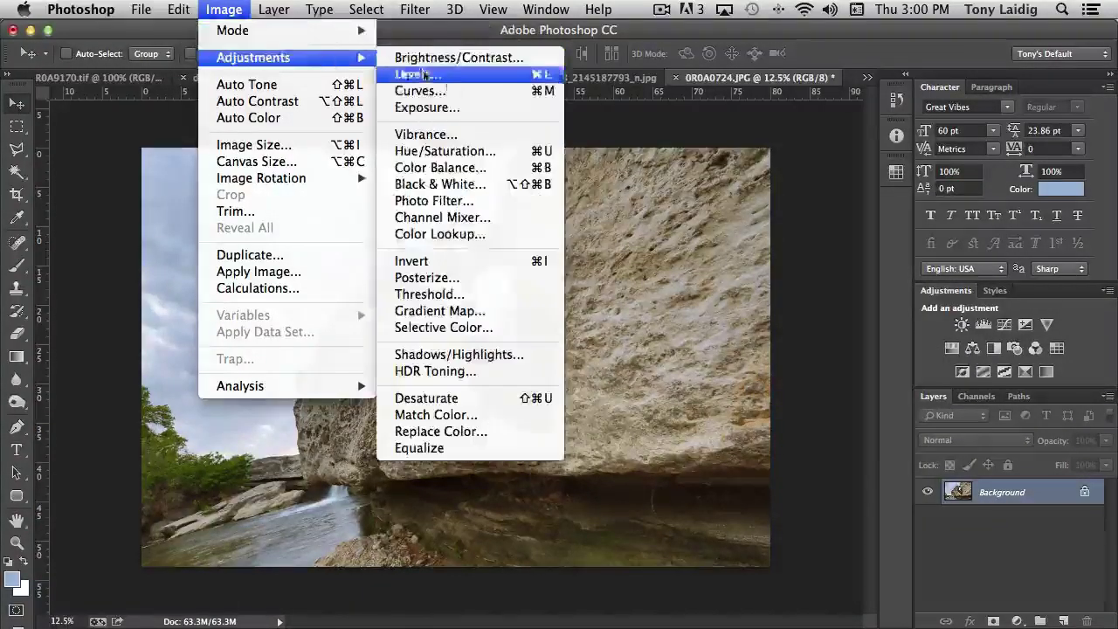
left_click(457, 107)
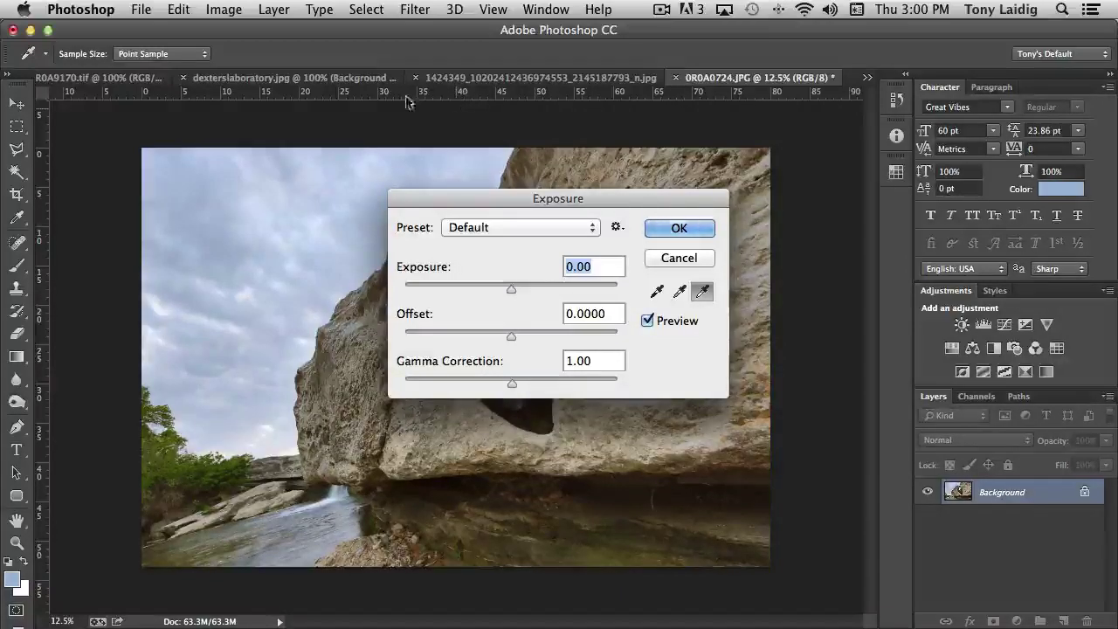
left_click_drag(497, 189, 773, 101)
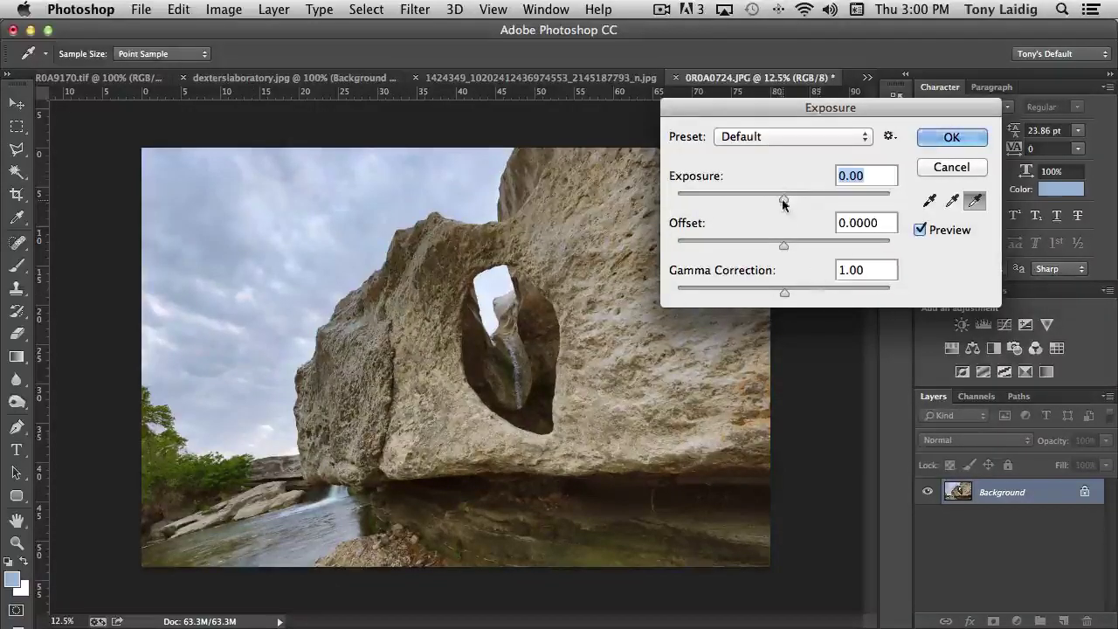
Set Exposure to +0.66, Offset to +0.0246 and Gamma Correction to 0.79
left_click_drag(784, 202, 794, 205)
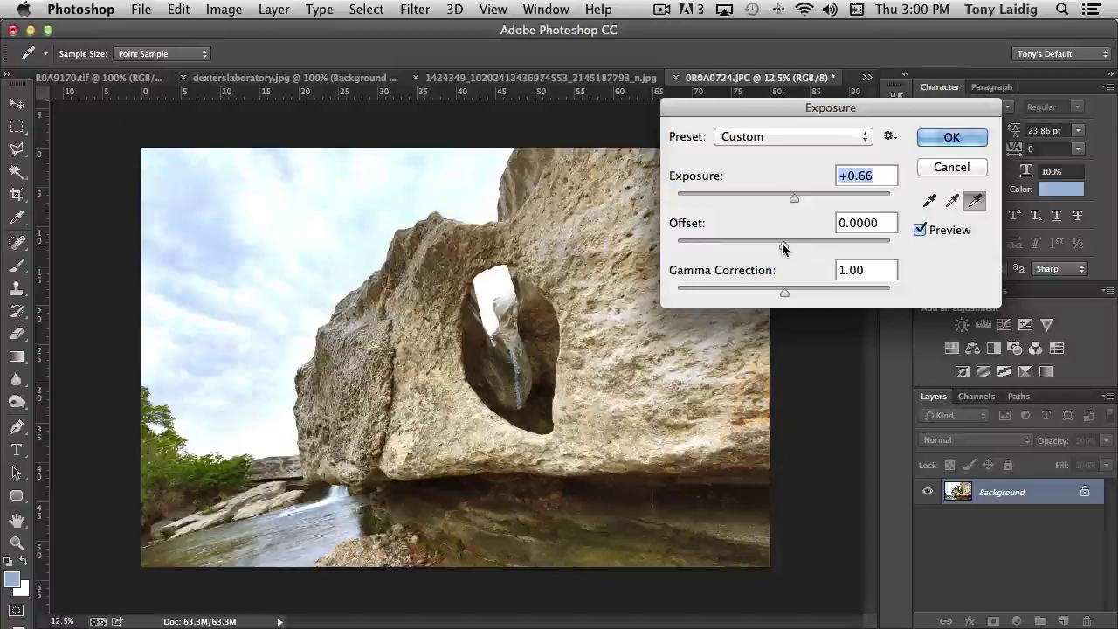
mouse_move(783, 246)
left_mouse_down()
mouse_move(804, 249)
mouse_move(769, 246)
mouse_move(788, 251)
left_mouse_up()
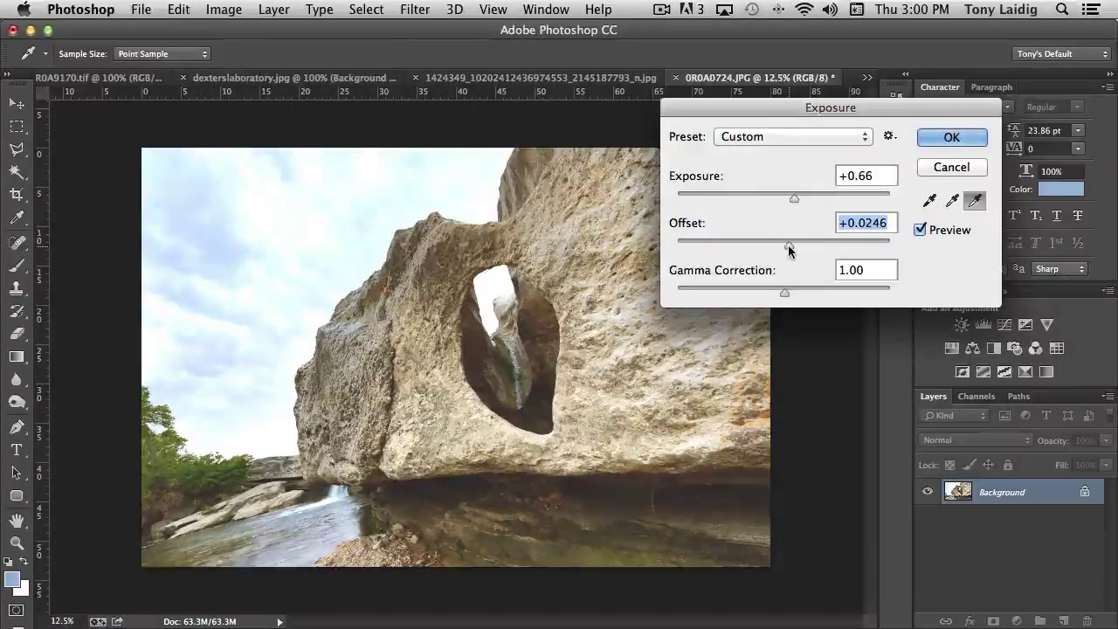
mouse_move(783, 296)
left_mouse_down()
mouse_move(757, 294)
mouse_move(800, 299)
left_mouse_up()
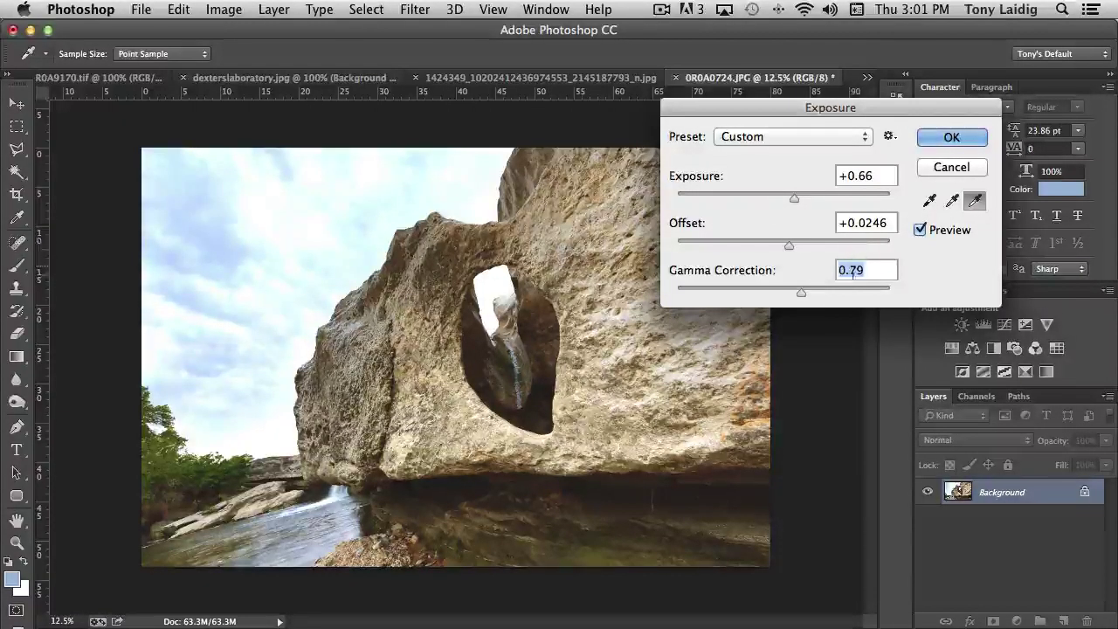
Preview the Minus 2.0 and Plus 1.0 presets, then set Exposure to +0.38
left_click(787, 138)
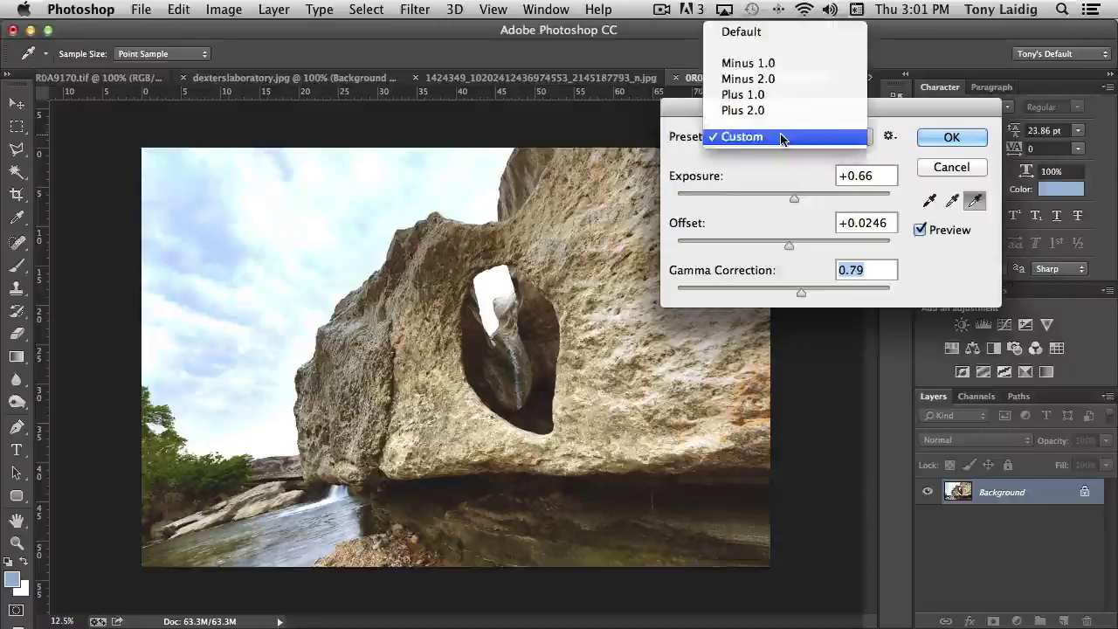
left_click(752, 79)
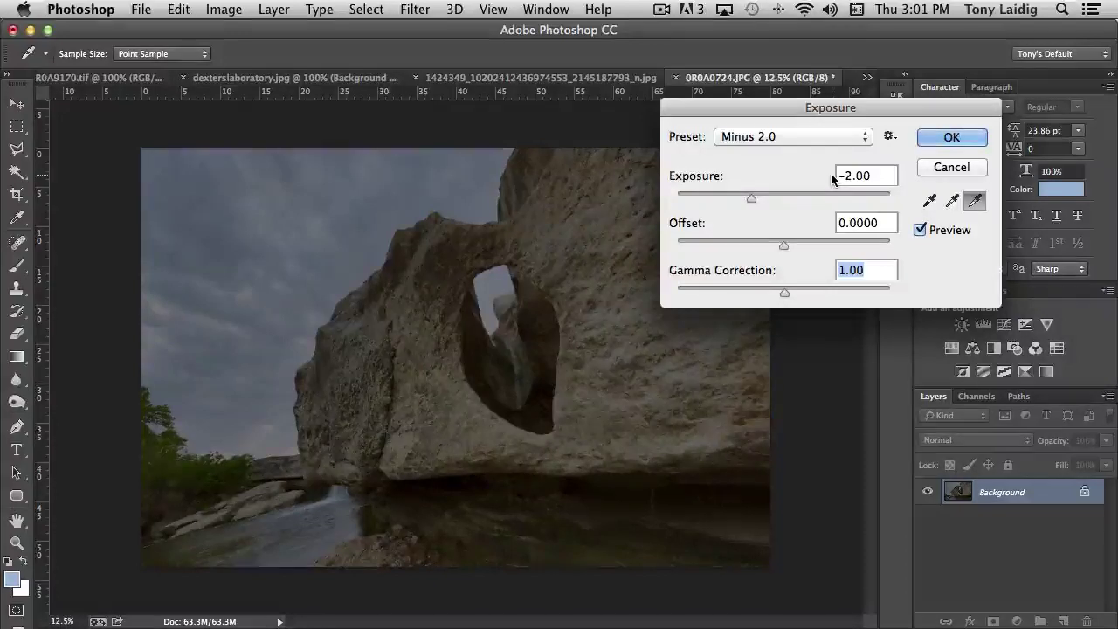
left_click(780, 137)
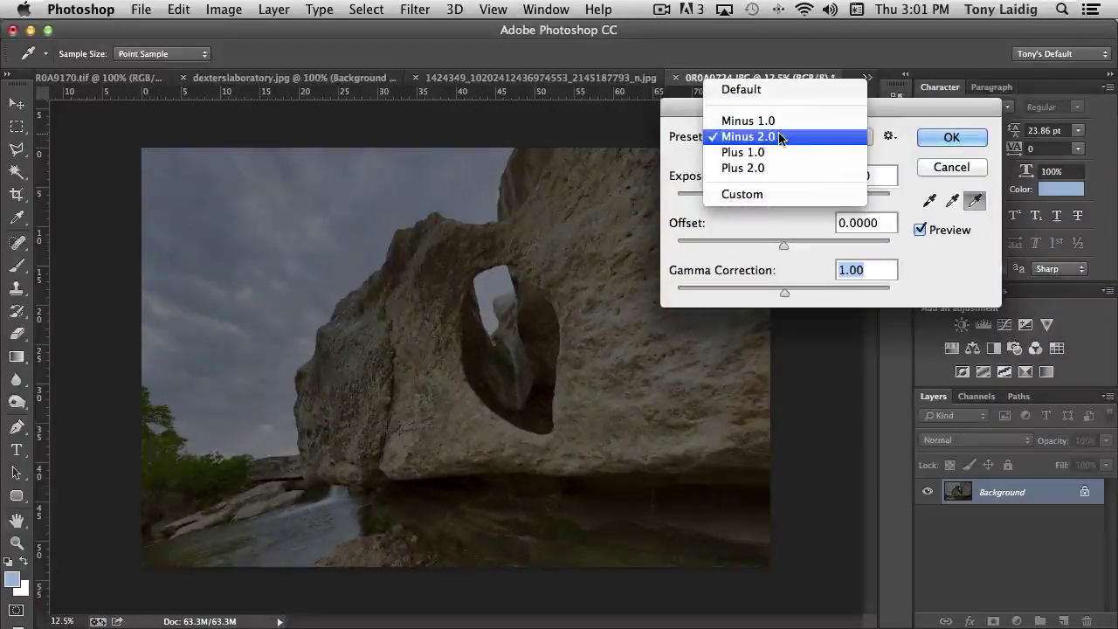
left_click(772, 150)
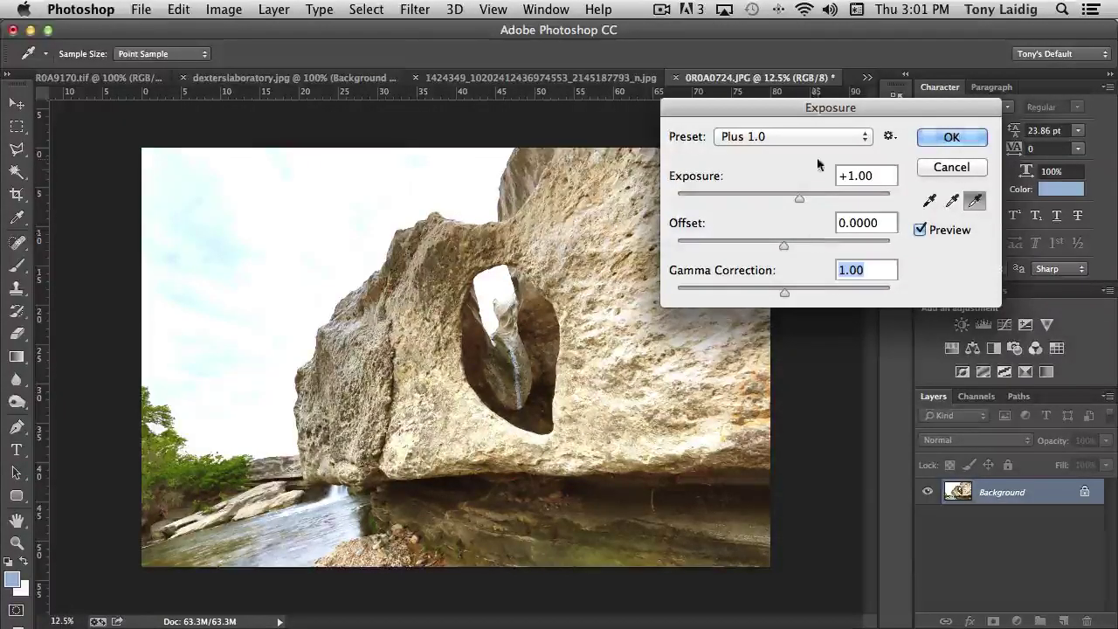
left_click_drag(796, 203, 789, 203)
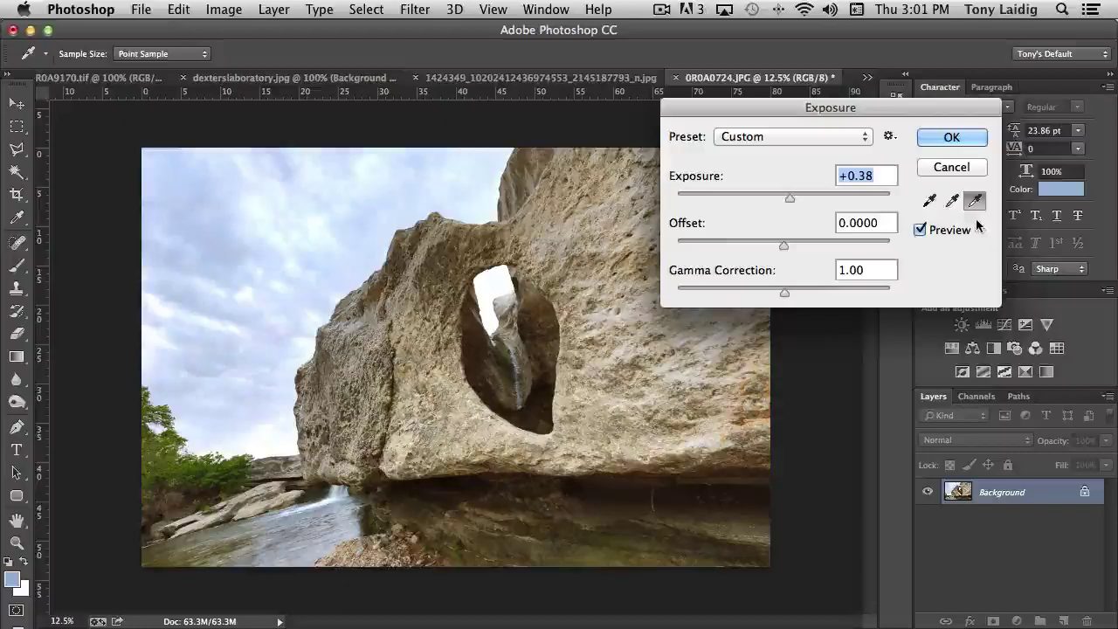
Set the black point from dark rock areas (Offset -0.0765) and raise Exposure to +0.66
left_click(930, 200)
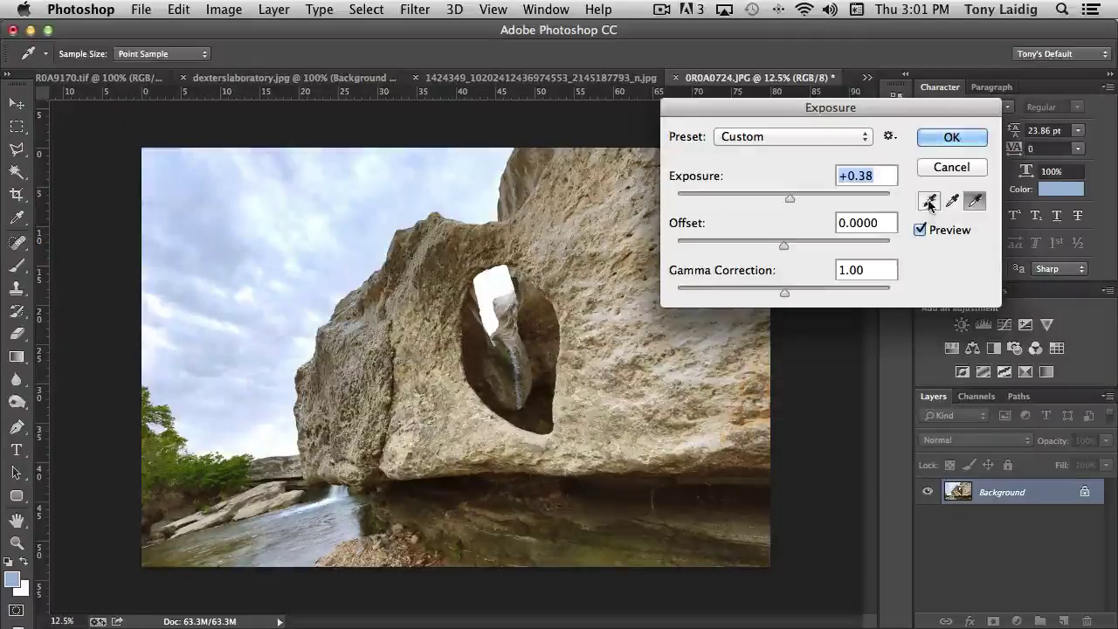
left_click(224, 481)
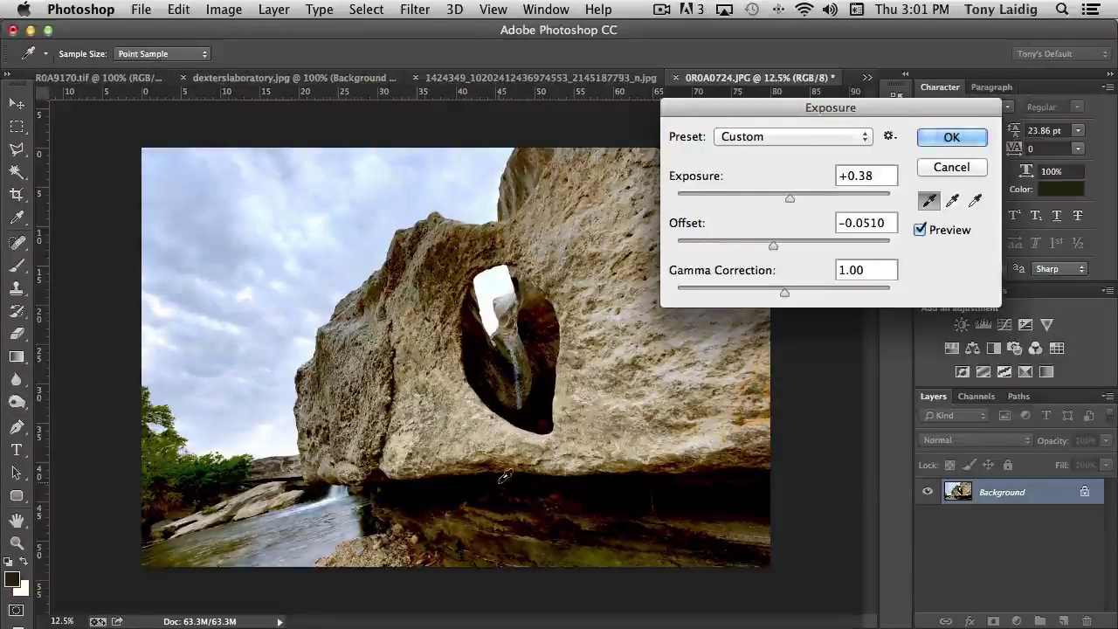
left_click(504, 476)
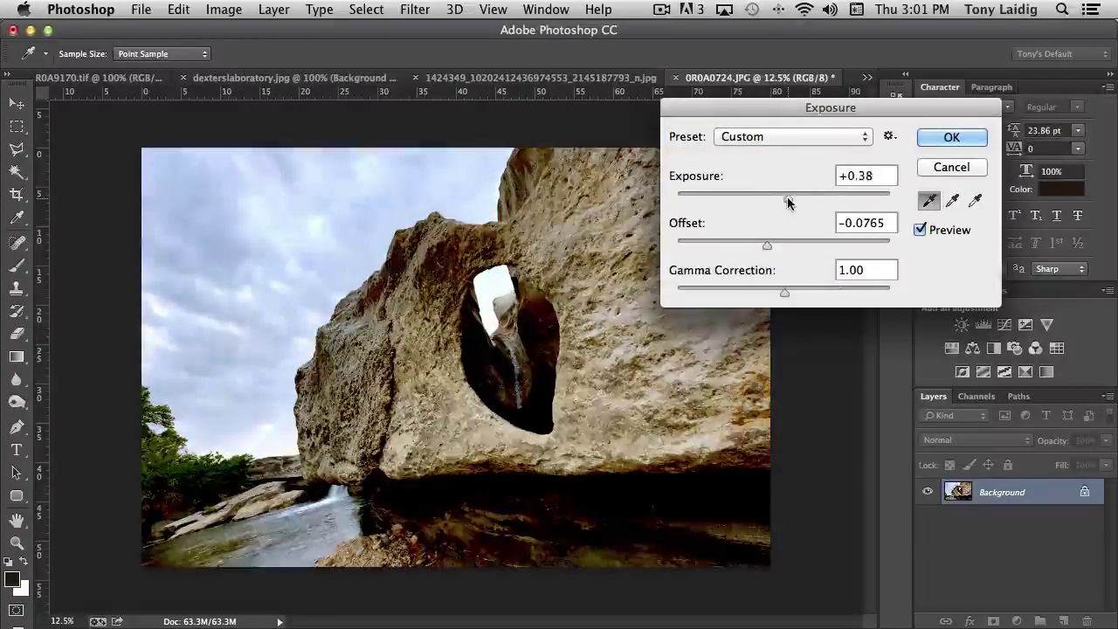
left_click_drag(789, 199, 794, 199)
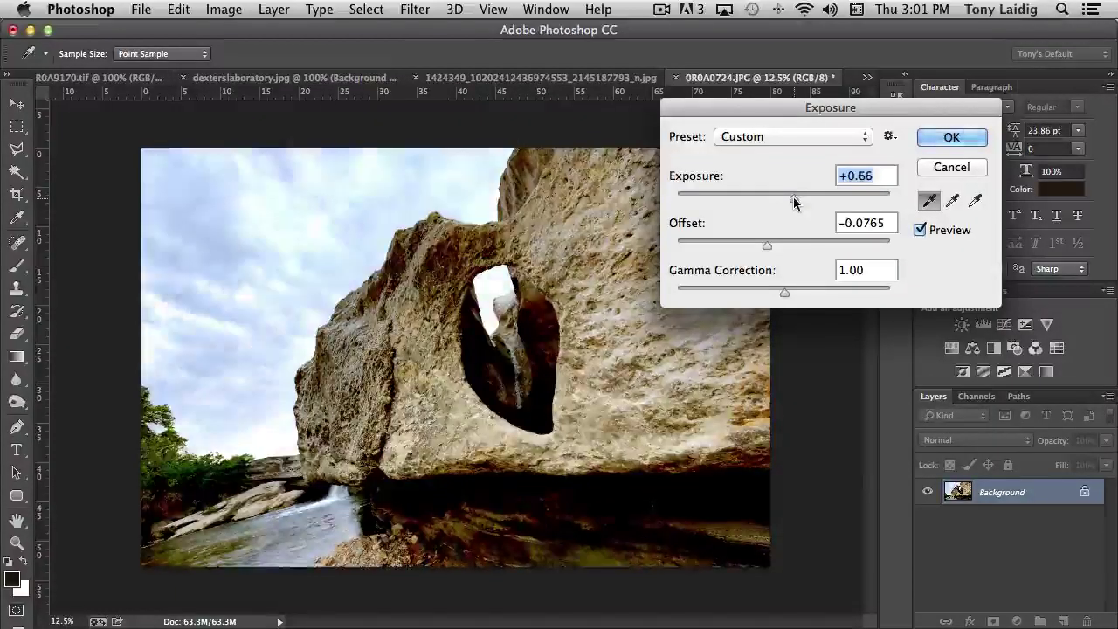